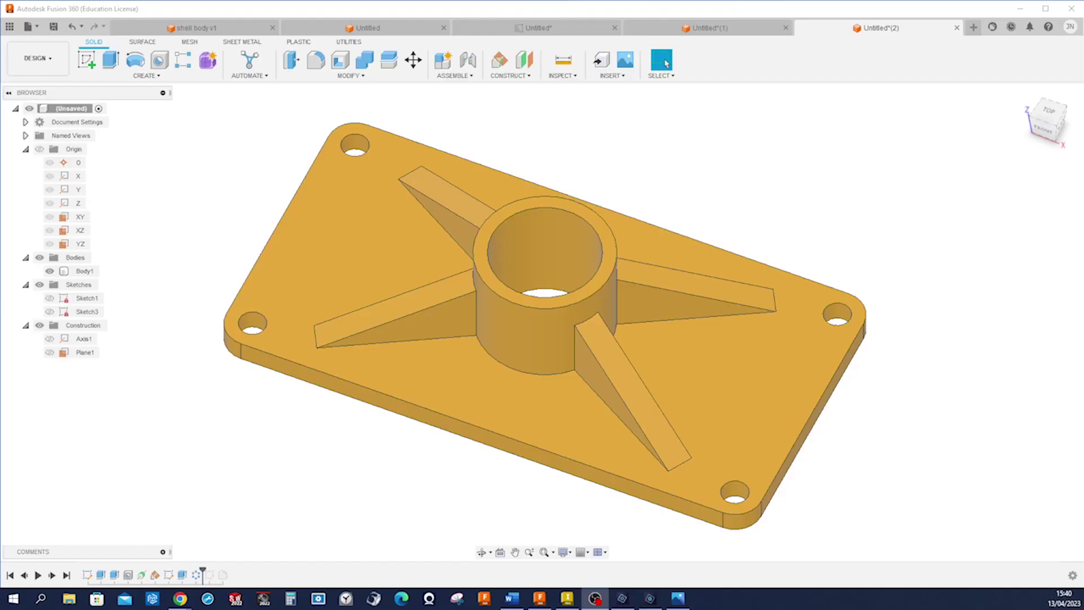
- Review the existing model from top, left, front and home views, then inspect the reference drawing full-screen
{"action": "left_click", "coordinate": [108, 526]}
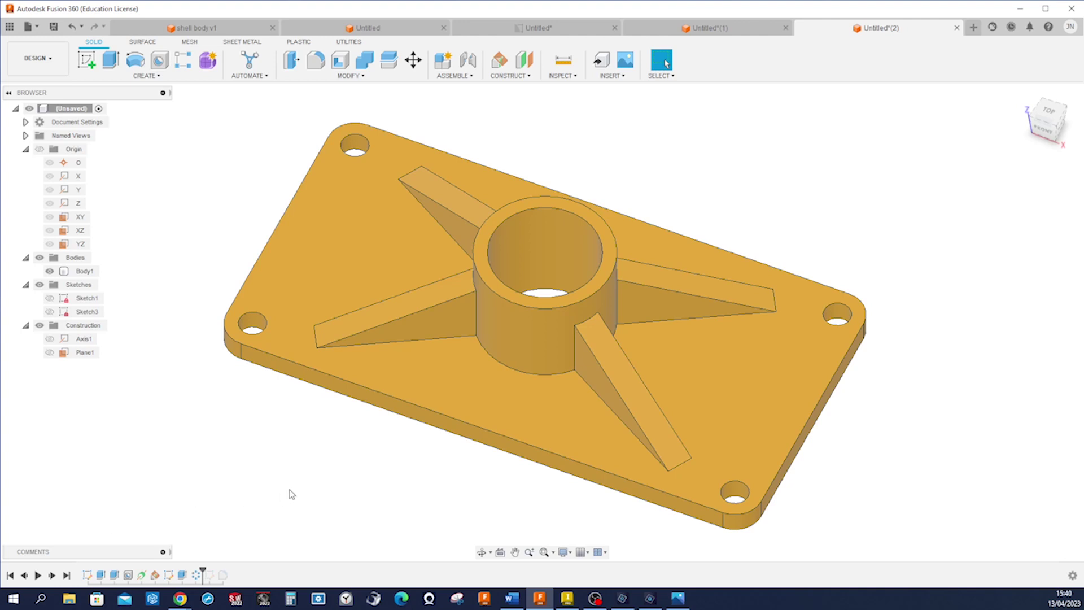
{"action": "key", "text": "KP_7"}
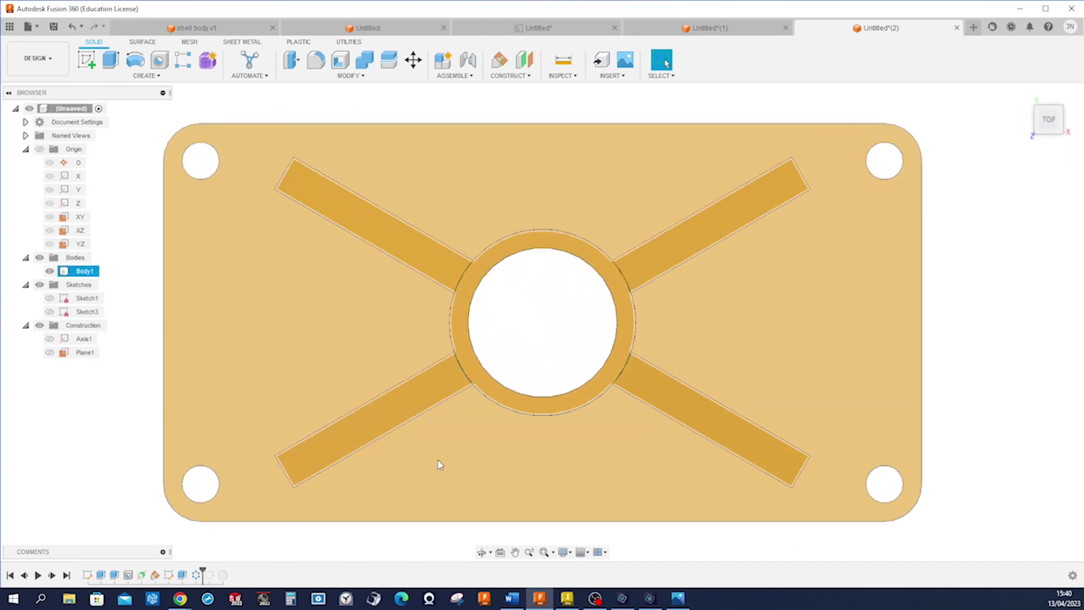
{"action": "key", "text": "ctrl+KP_3"}
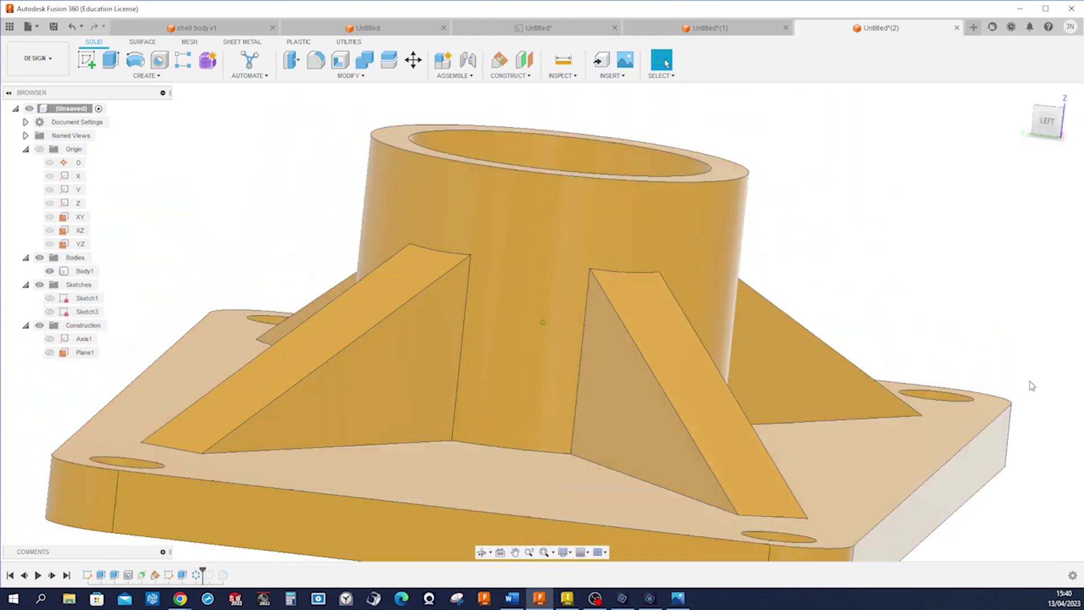
{"action": "key", "text": "KP_1"}
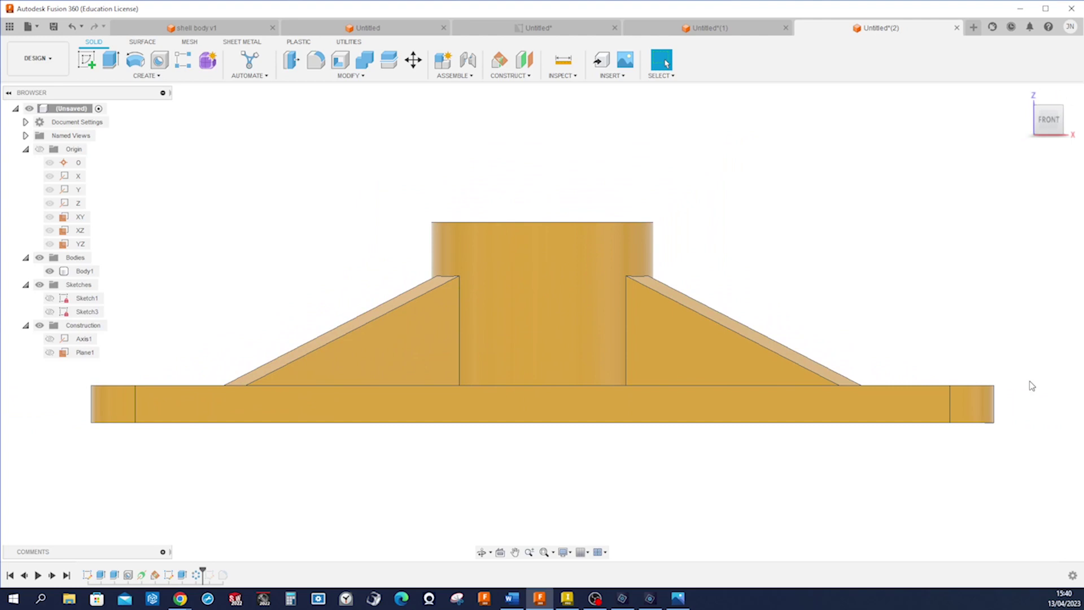
{"action": "key", "text": "F6"}
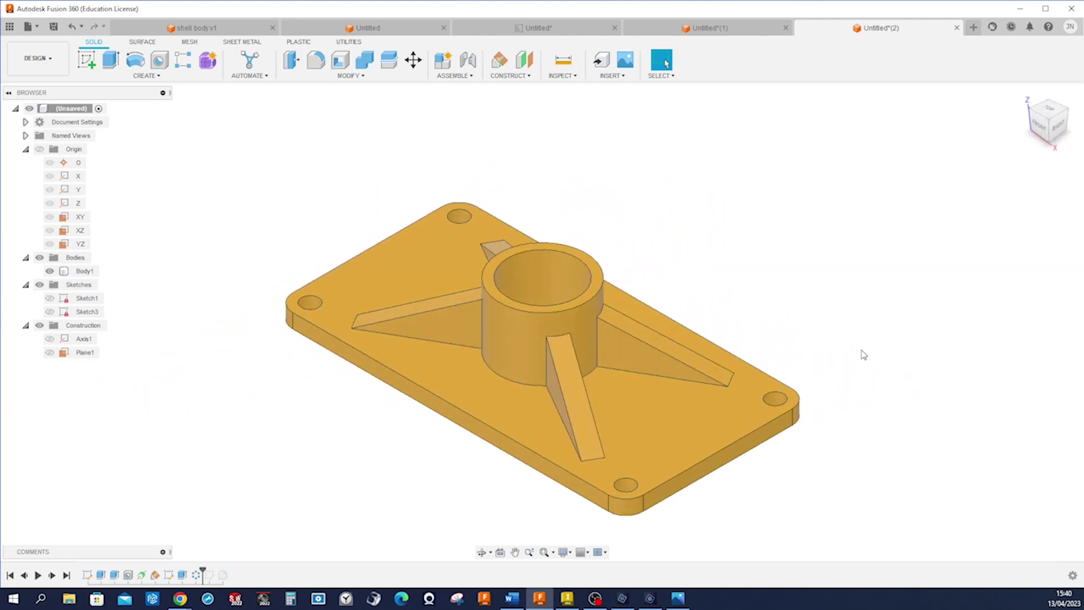
{"action": "left_click", "coordinate": [393, 375]}
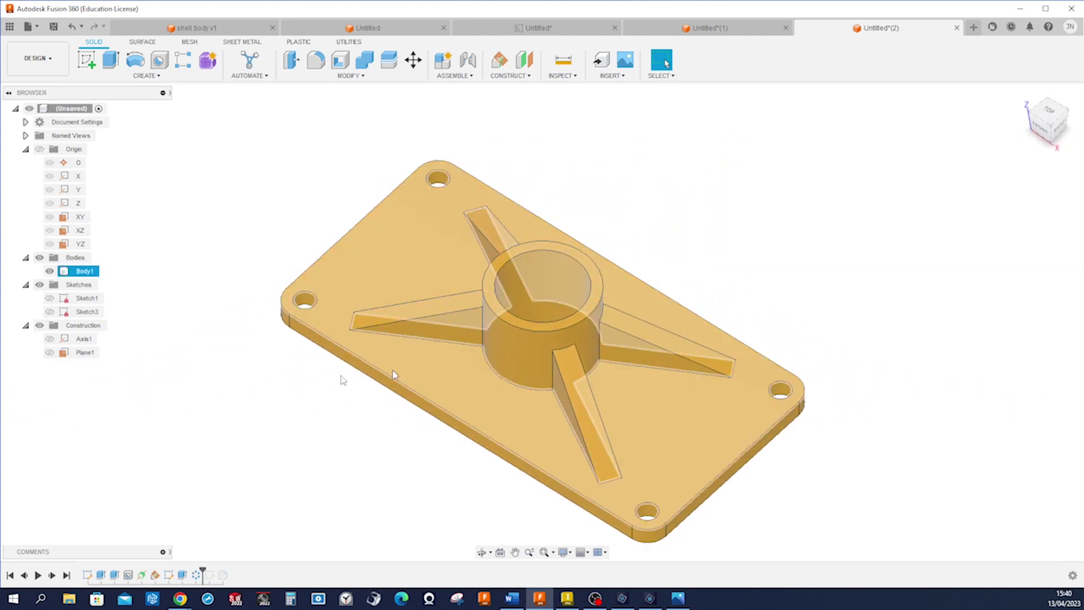
{"action": "left_click", "coordinate": [342, 379]}
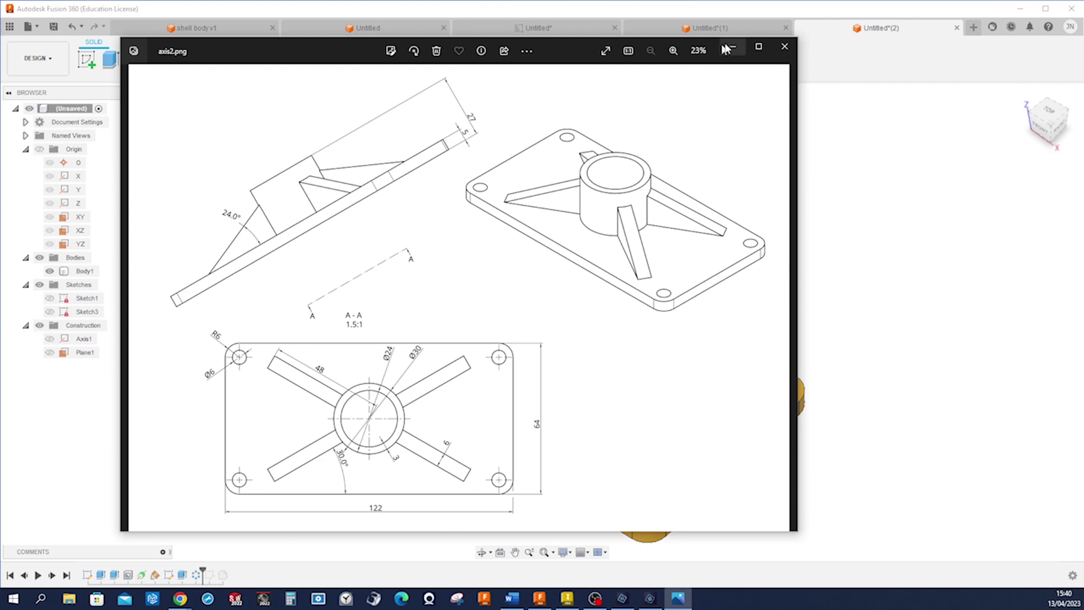
{"action": "left_click", "coordinate": [761, 48]}
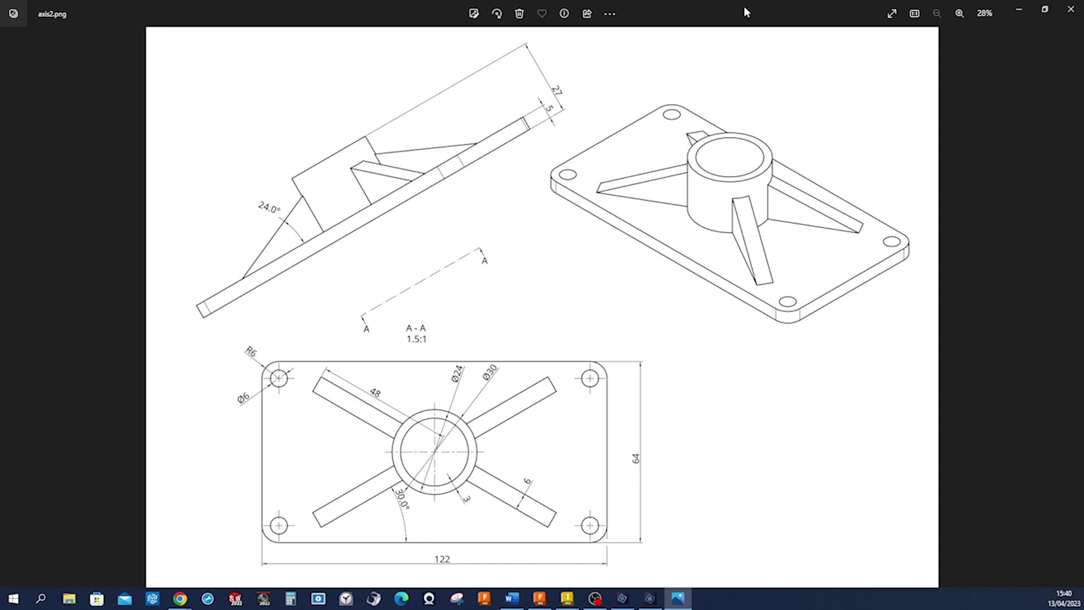
{"action": "key", "text": "super+Down"}
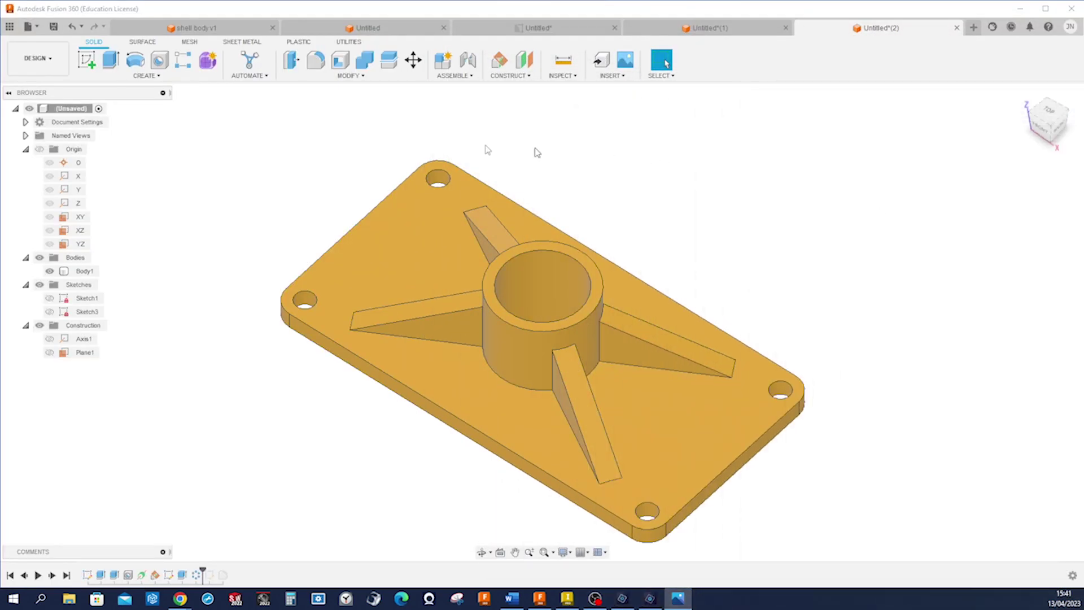
- Start a new blank design and begin a sketch via the S shortcut search
{"action": "left_click", "coordinate": [28, 28]}
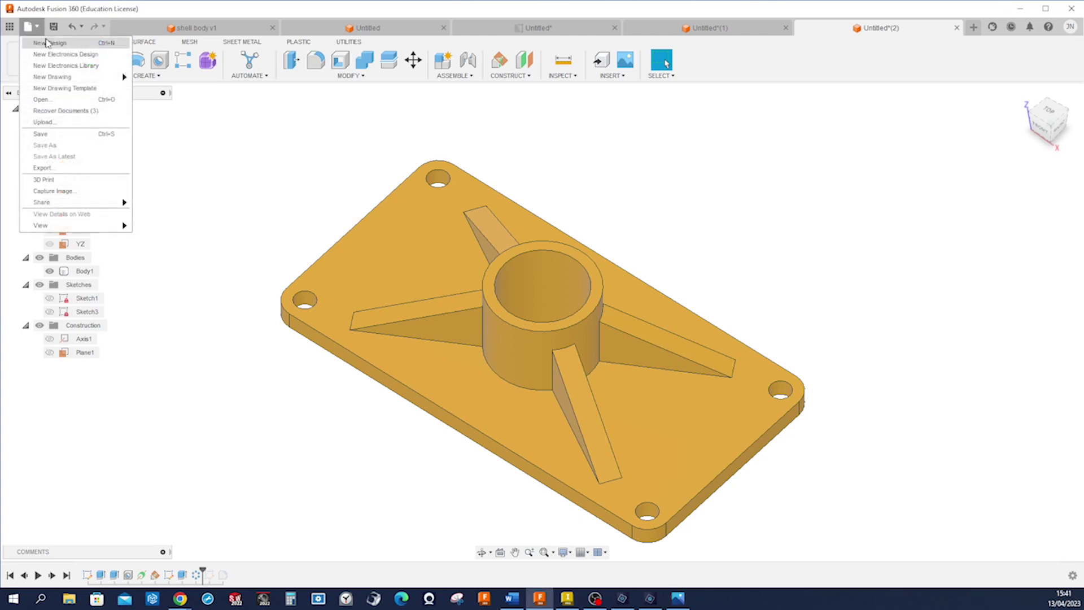
{"action": "left_click", "coordinate": [49, 43]}
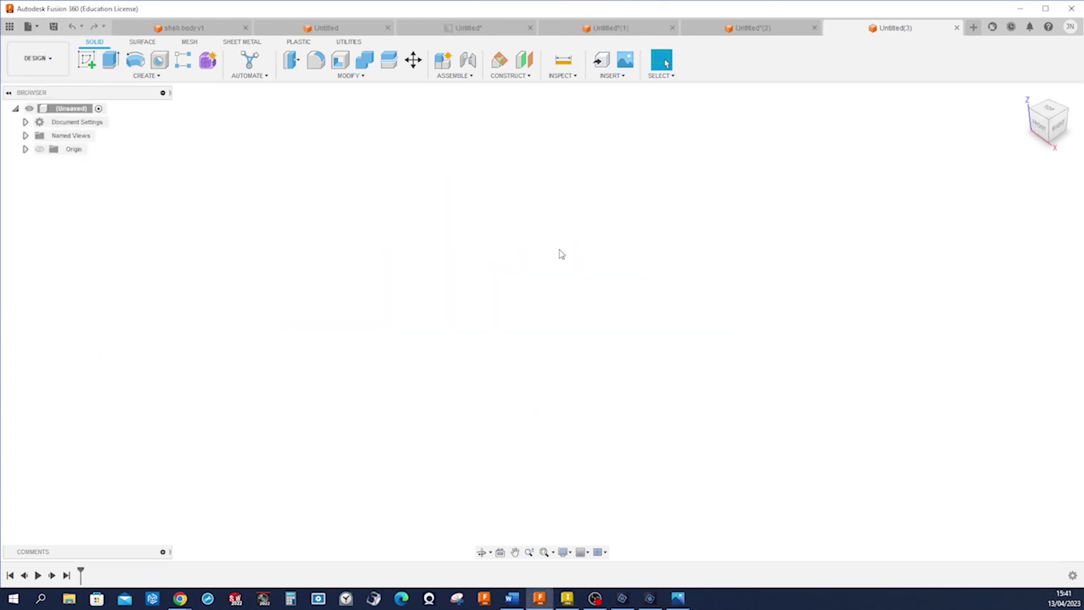
{"action": "key", "text": "s"}
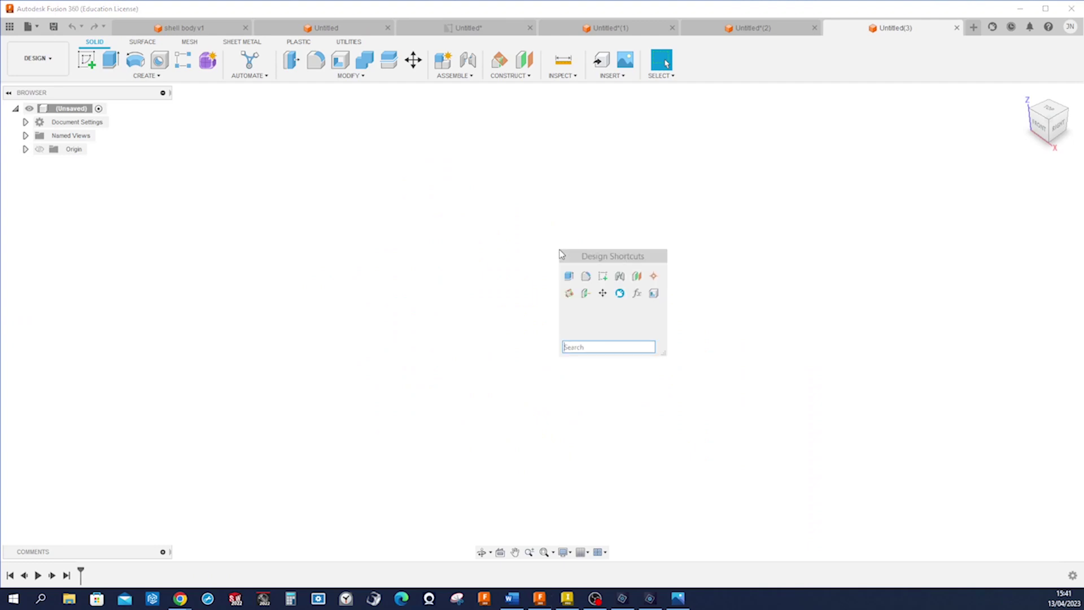
{"action": "left_click", "coordinate": [602, 276]}
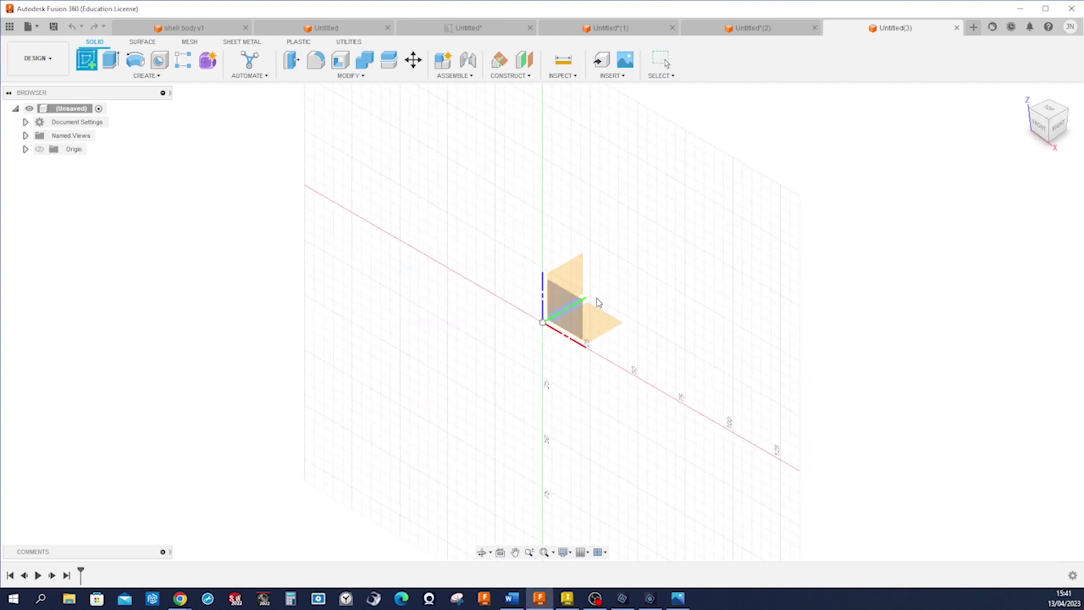
- Draw a centre rectangle on the chosen origin plane, anchored at the origin
{"action": "left_click", "coordinate": [598, 321]}
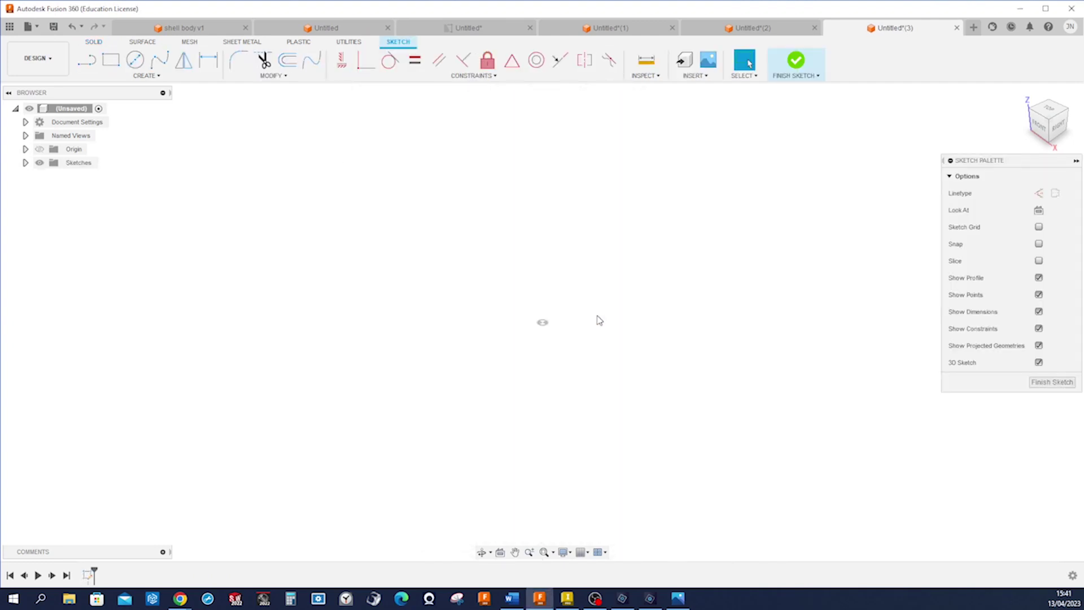
{"action": "key", "text": "s"}
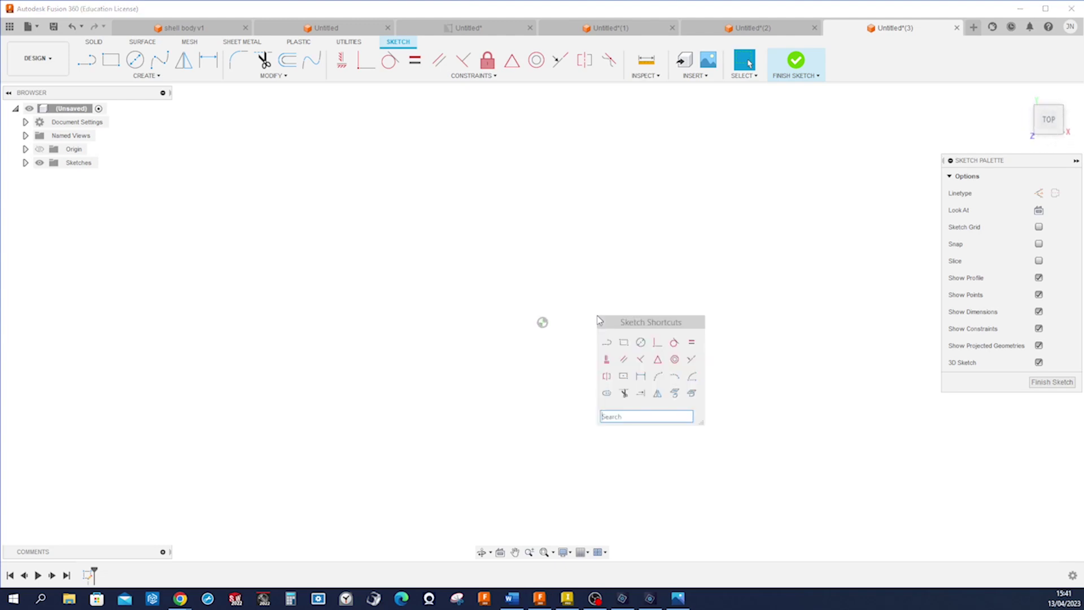
{"action": "left_click", "coordinate": [624, 376]}
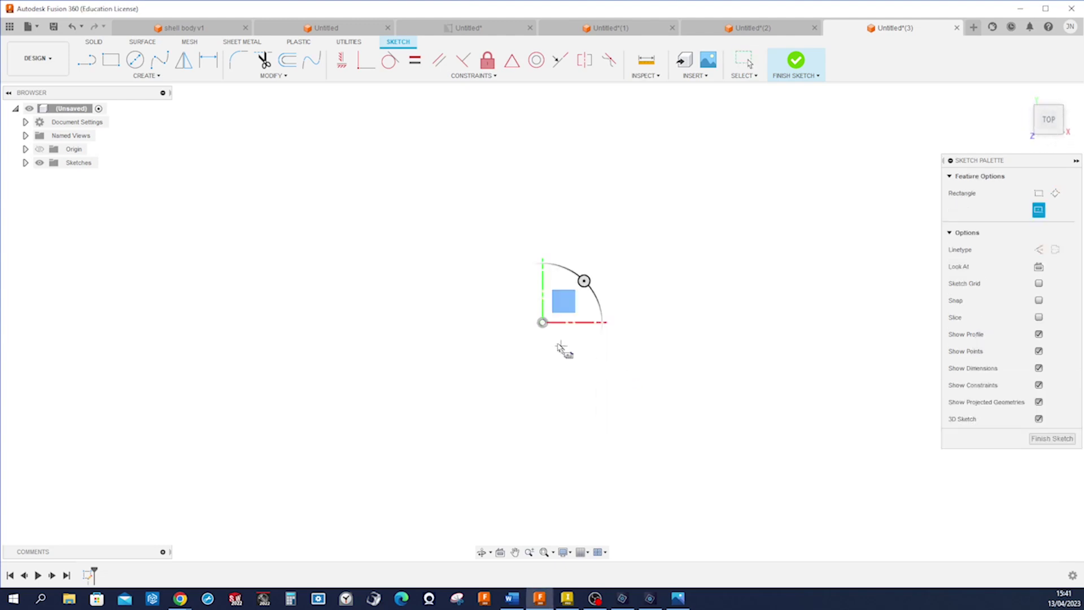
{"action": "left_click", "coordinate": [542, 322]}
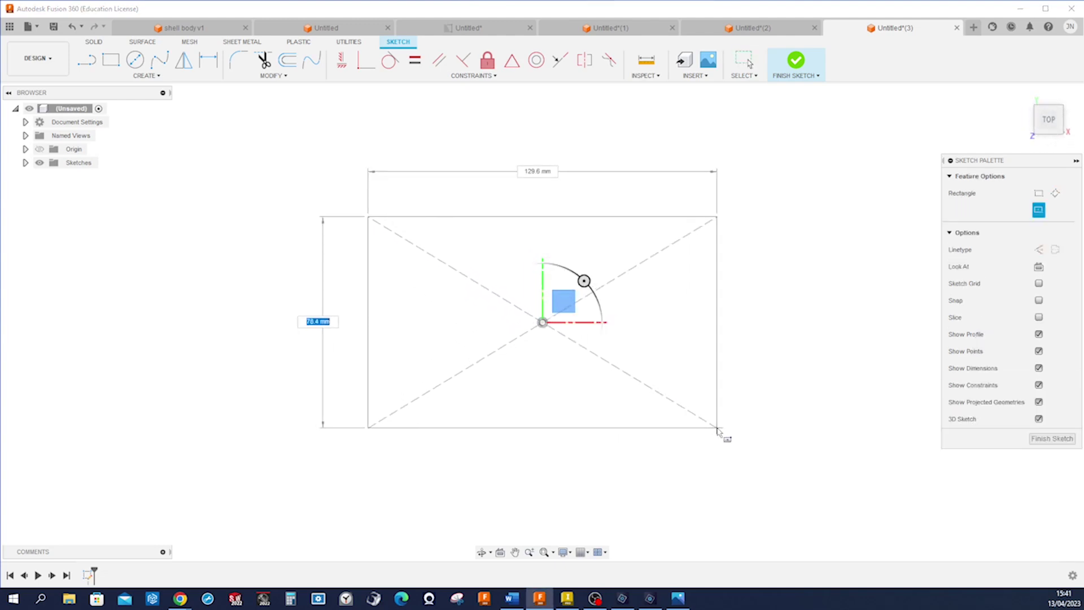
{"action": "left_click", "coordinate": [716, 427]}
- Dimension the rectangle 122 mm wide and 64 mm tall
{"action": "key", "text": "d"}
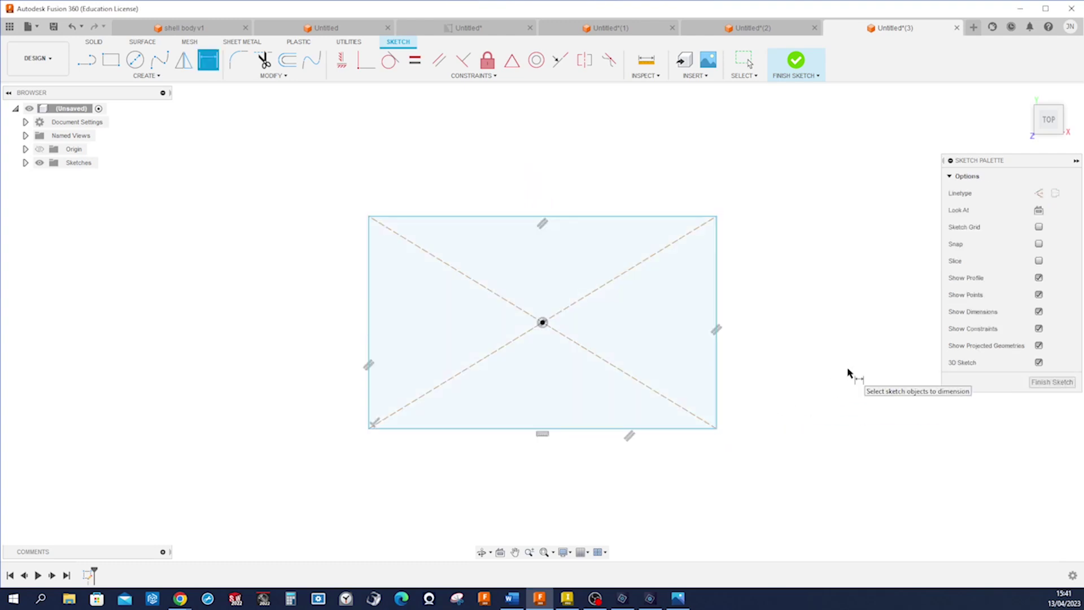
{"action": "left_click", "coordinate": [684, 430]}
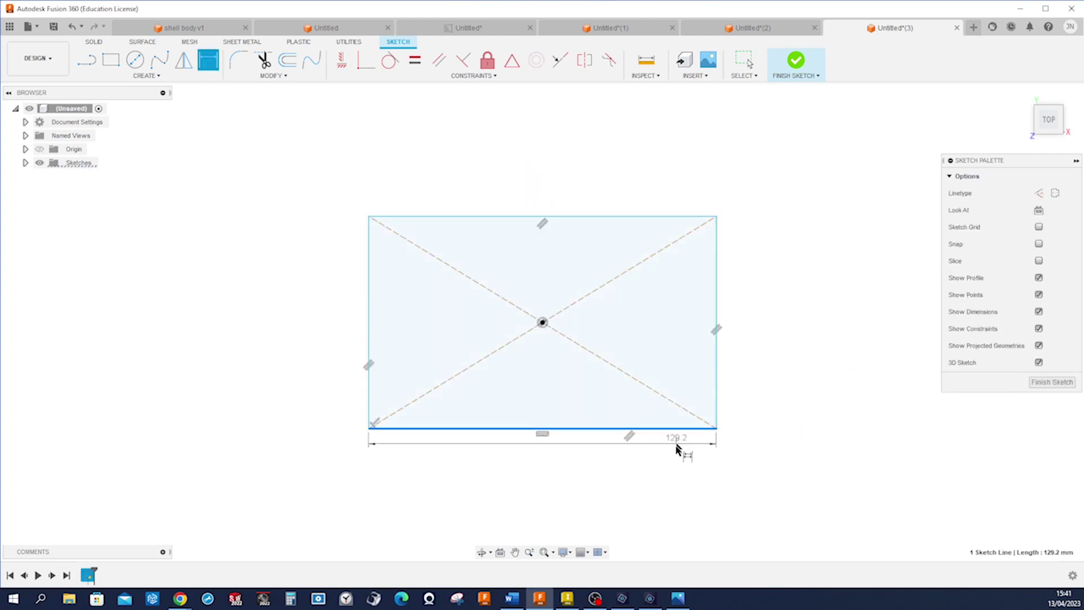
{"action": "left_click", "coordinate": [675, 458]}
{"action": "type", "text": "122"}
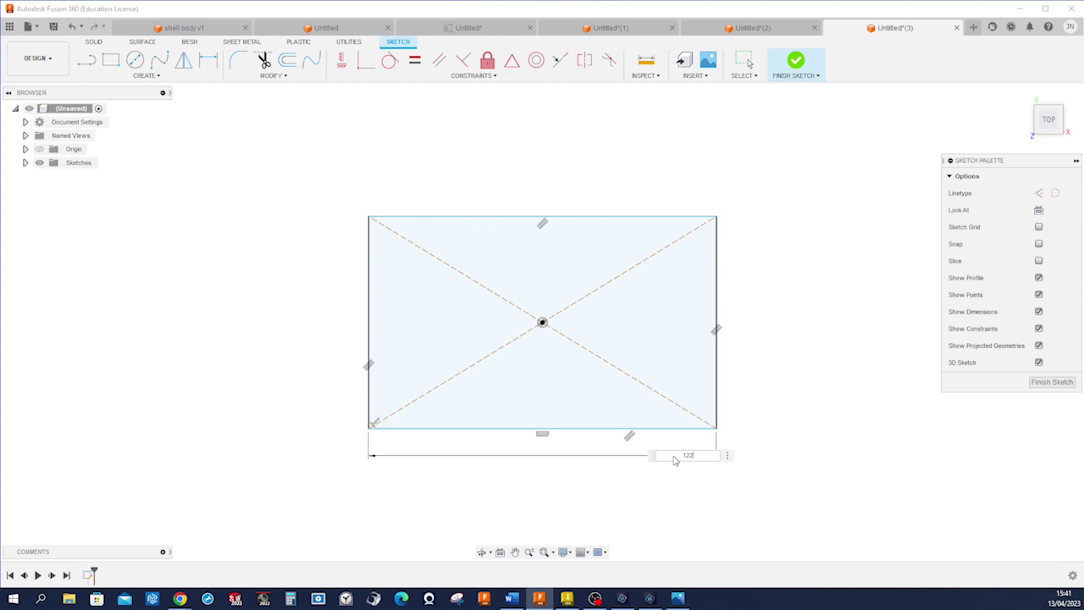
{"action": "key", "text": "Return"}
{"action": "left_click", "coordinate": [706, 414]}
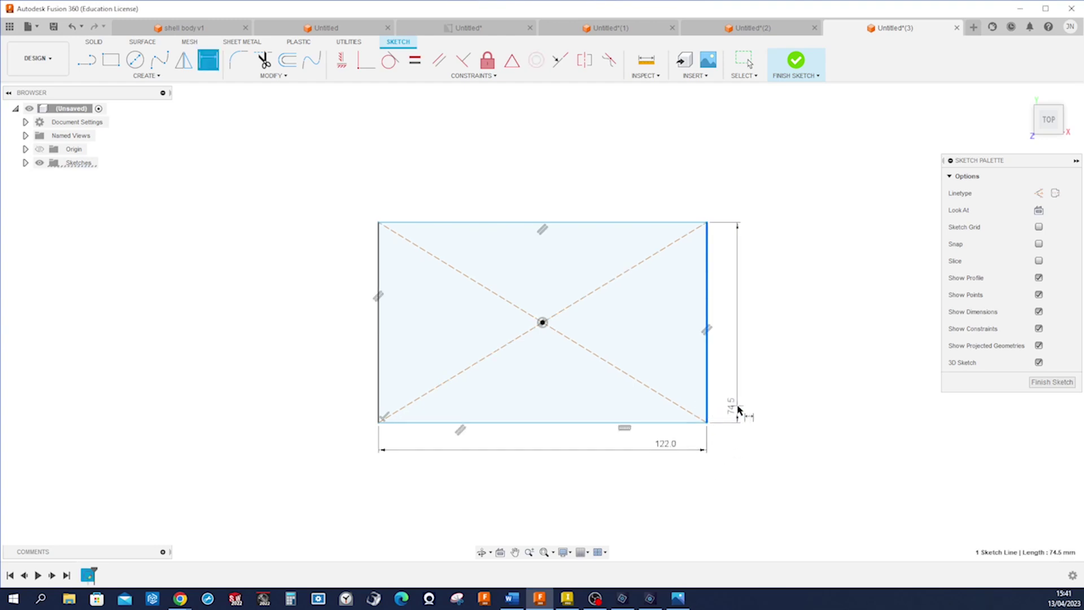
{"action": "left_click", "coordinate": [737, 410]}
{"action": "type", "text": "64"}
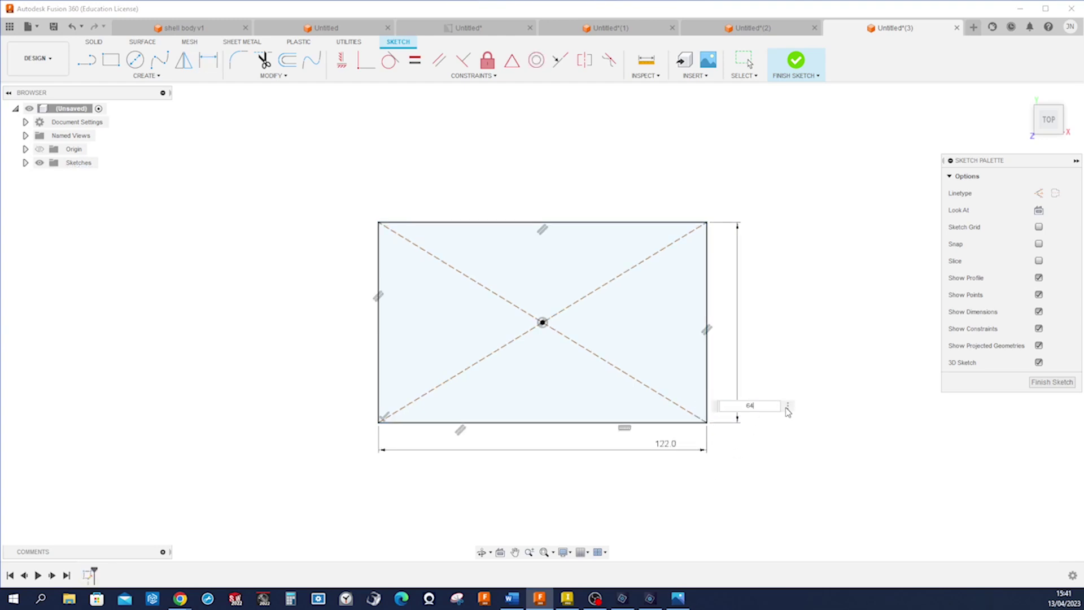
{"action": "key", "text": "Return"}
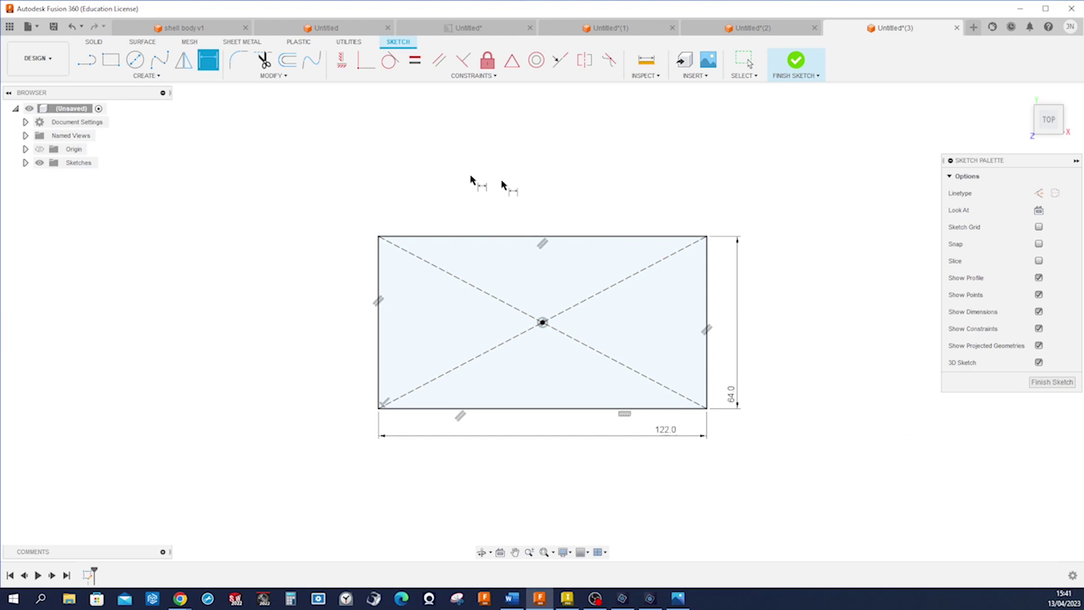
- Fillet the top-left and top-right rectangle corners at 6 mm radius
{"action": "left_click", "coordinate": [237, 60]}
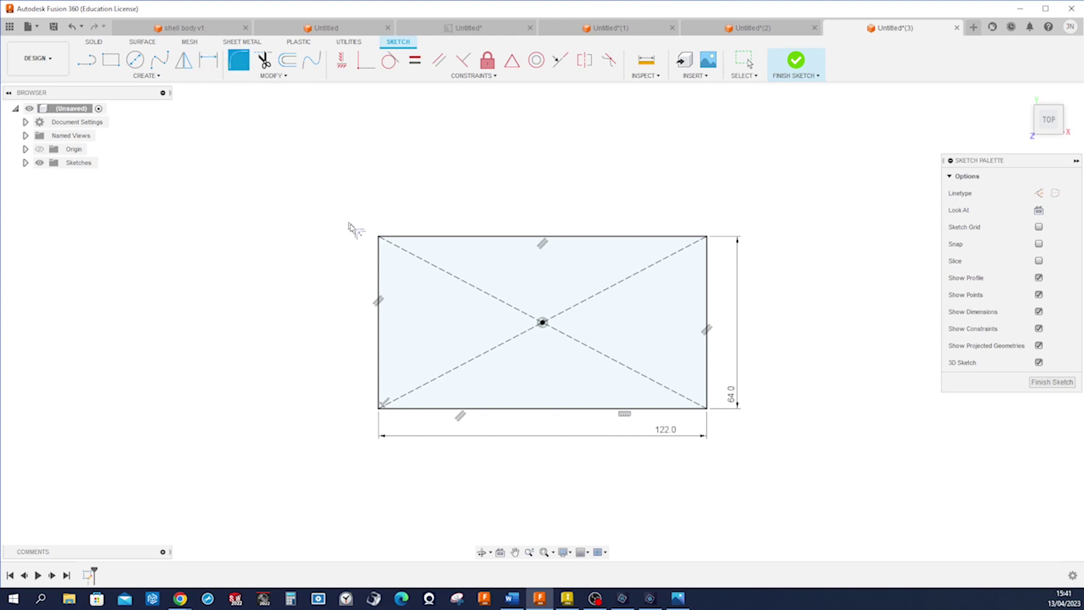
{"action": "left_click", "coordinate": [380, 251]}
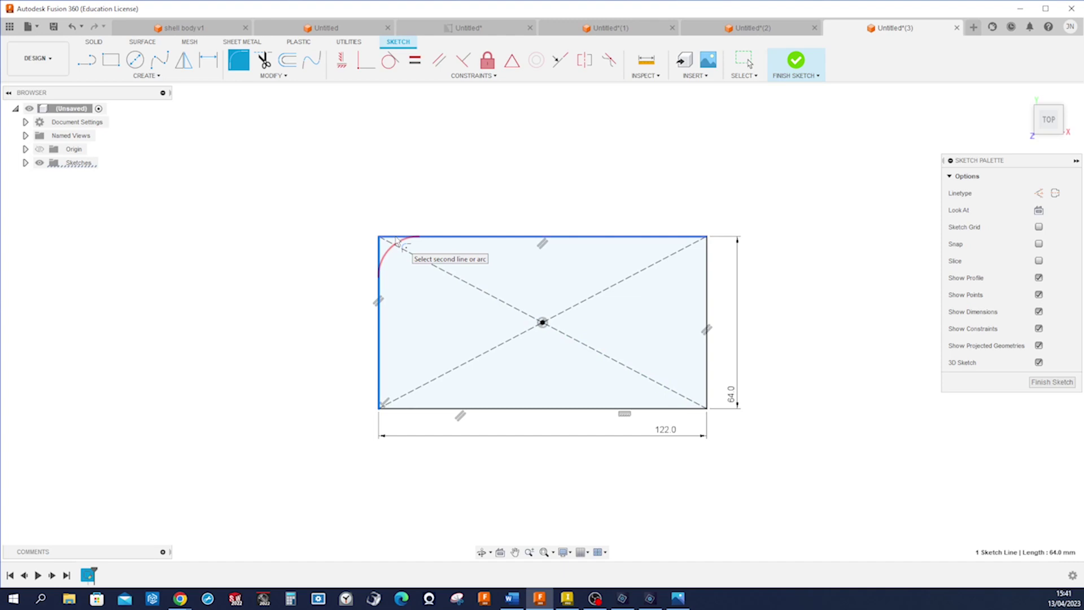
{"action": "left_click", "coordinate": [398, 244]}
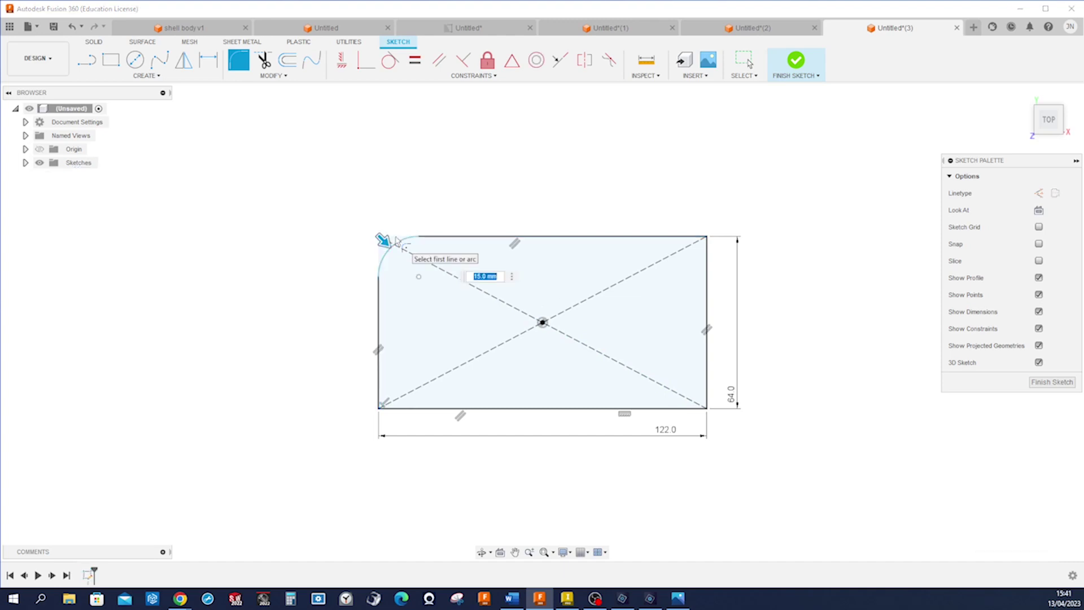
{"action": "type", "text": "6"}
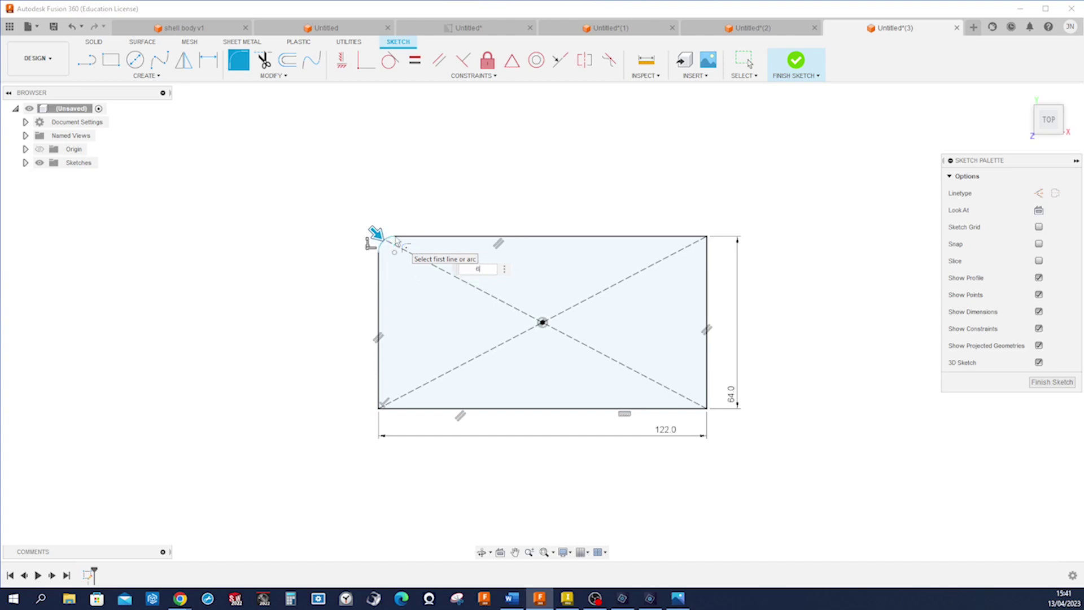
{"action": "key", "text": "Return"}
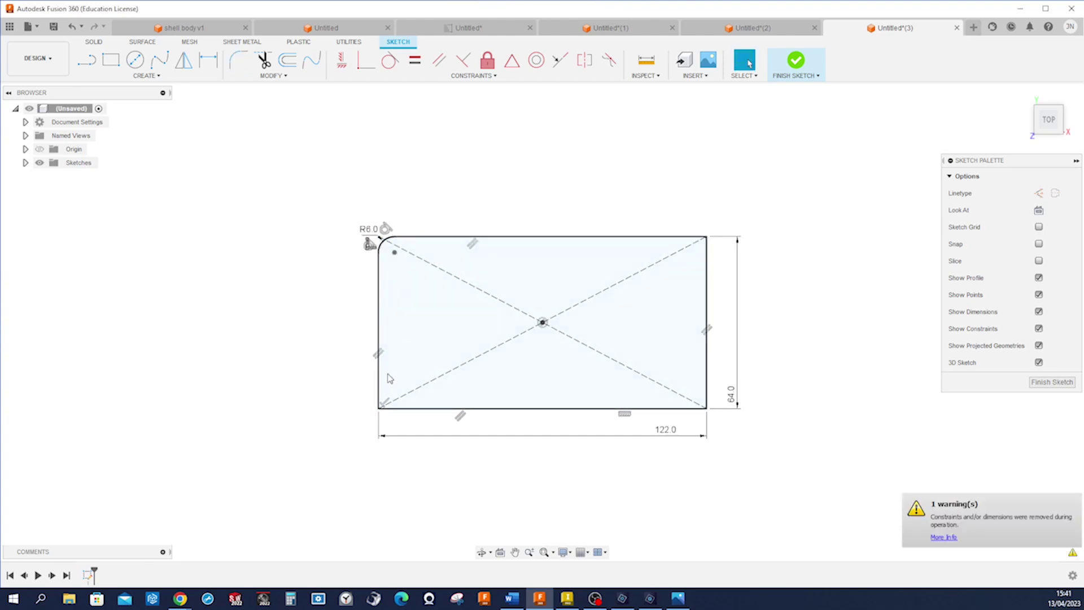
{"action": "left_click", "coordinate": [239, 59]}
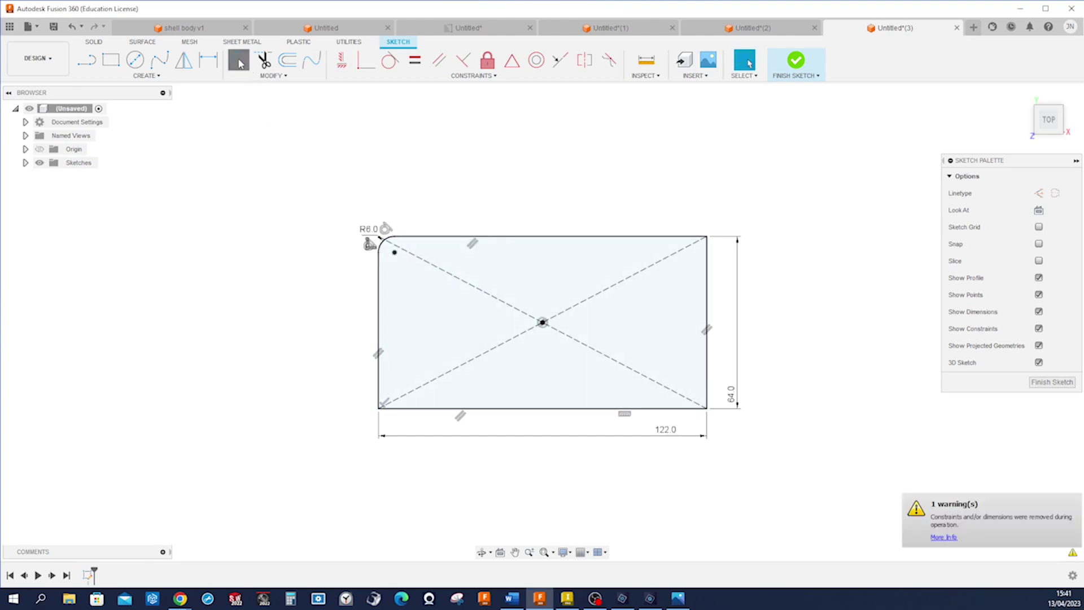
{"action": "left_click", "coordinate": [690, 238]}
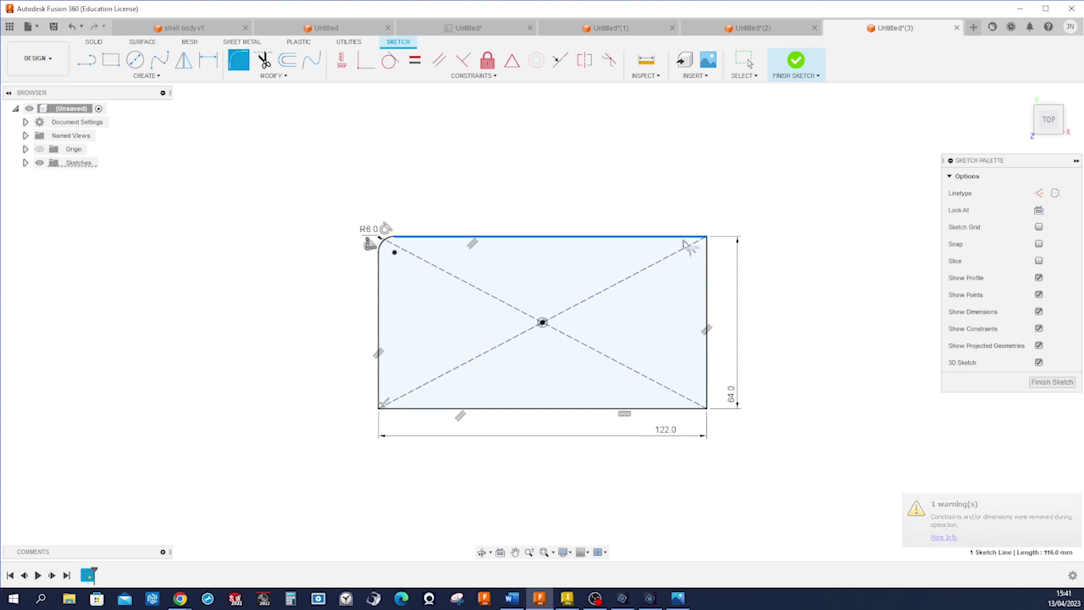
{"action": "left_click", "coordinate": [708, 268]}
{"action": "key", "text": "Return"}
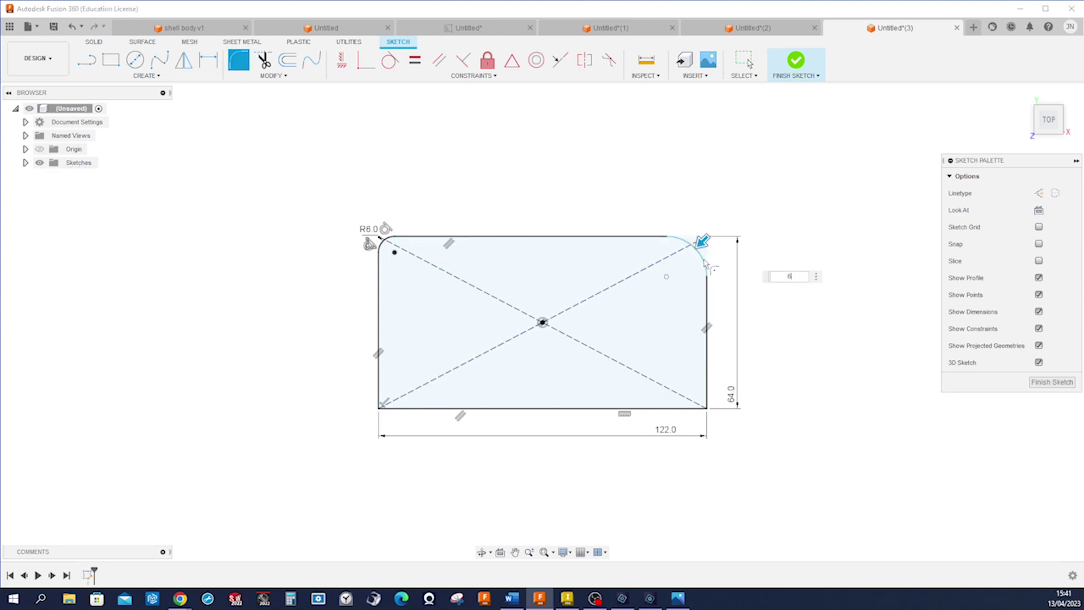
- Fillet the remaining two bottom corners at 6 mm radius
{"action": "left_click", "coordinate": [701, 243]}
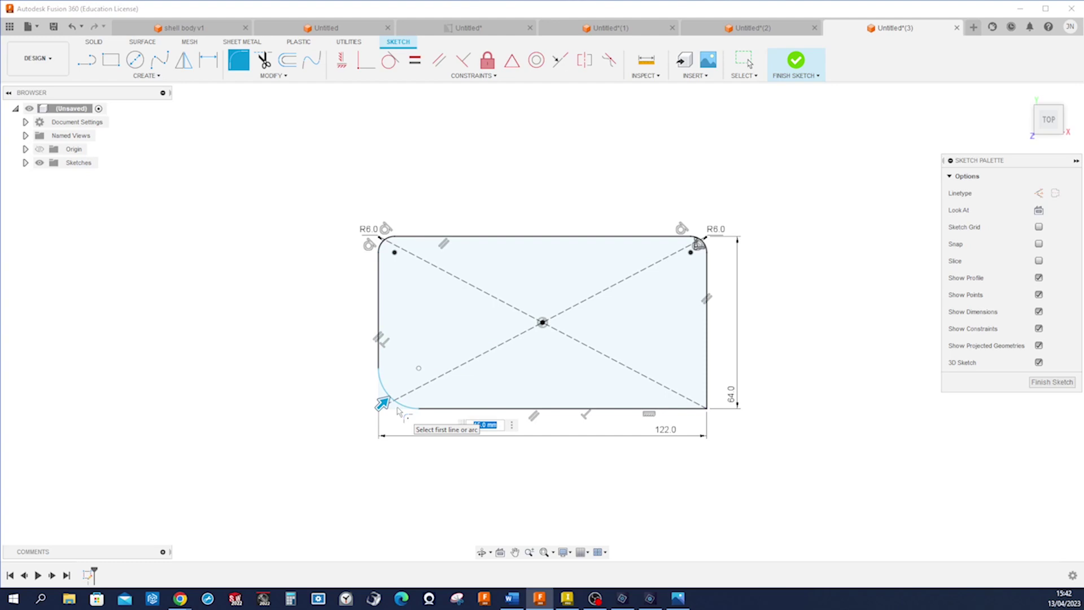
{"action": "type", "text": "6"}
{"action": "key", "text": "Return"}
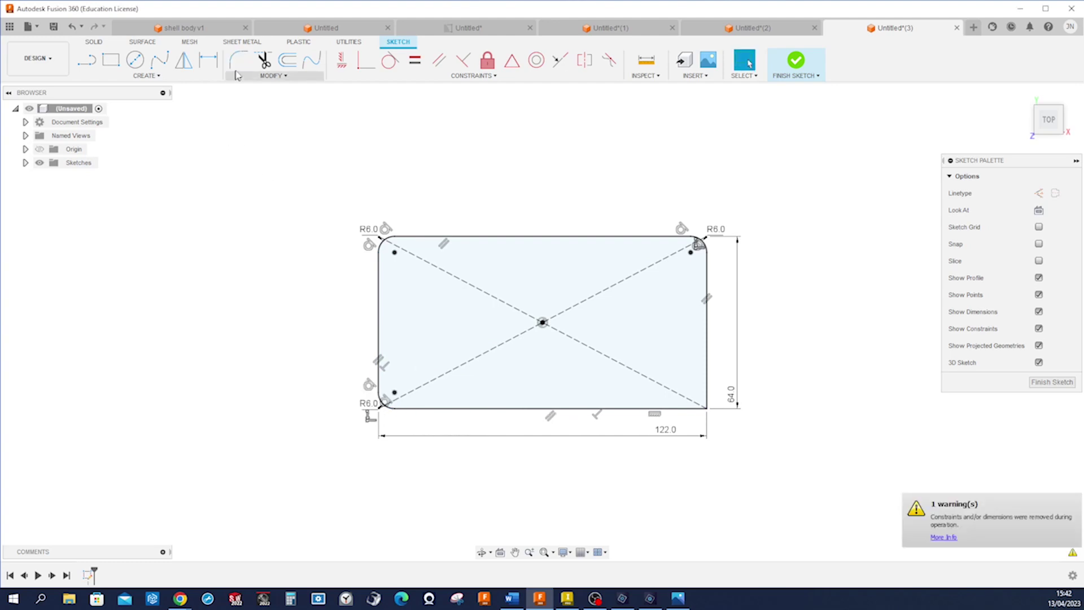
{"action": "left_click", "coordinate": [238, 59]}
{"action": "left_click", "coordinate": [688, 400]}
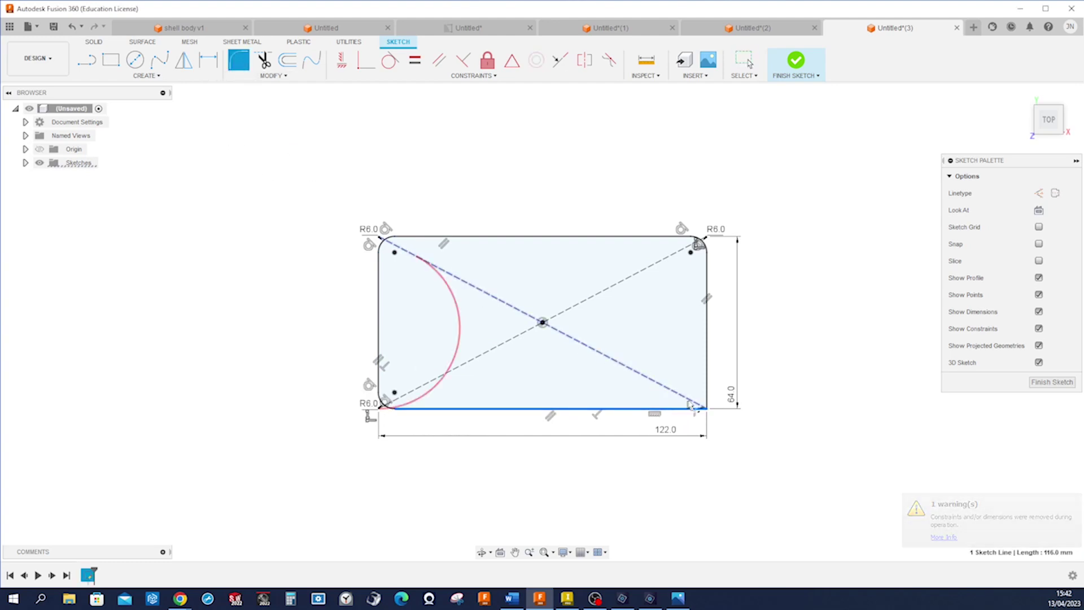
{"action": "key", "text": "Escape"}
{"action": "left_click", "coordinate": [701, 403]}
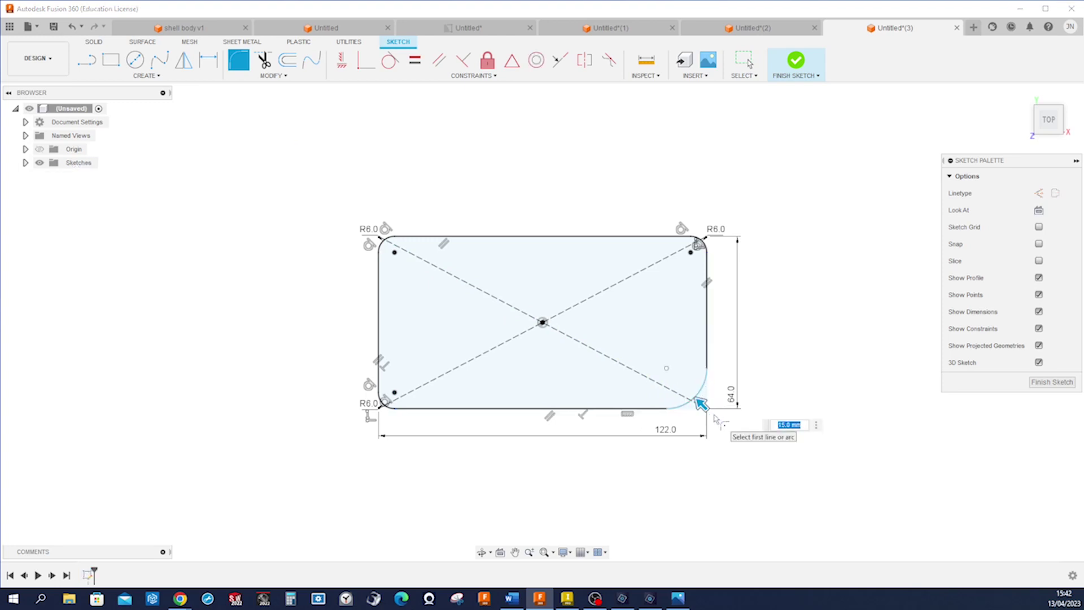
{"action": "key", "text": "Return"}
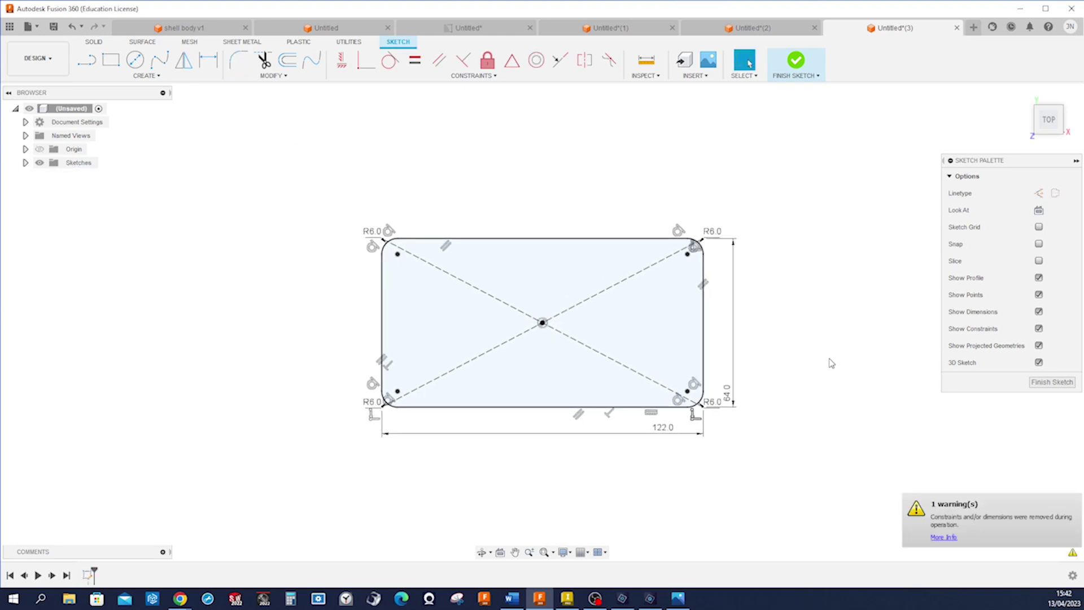
- Finish the sketch and extrude the rounded profile into a 5 mm thick plate
{"action": "left_click", "coordinate": [796, 60]}
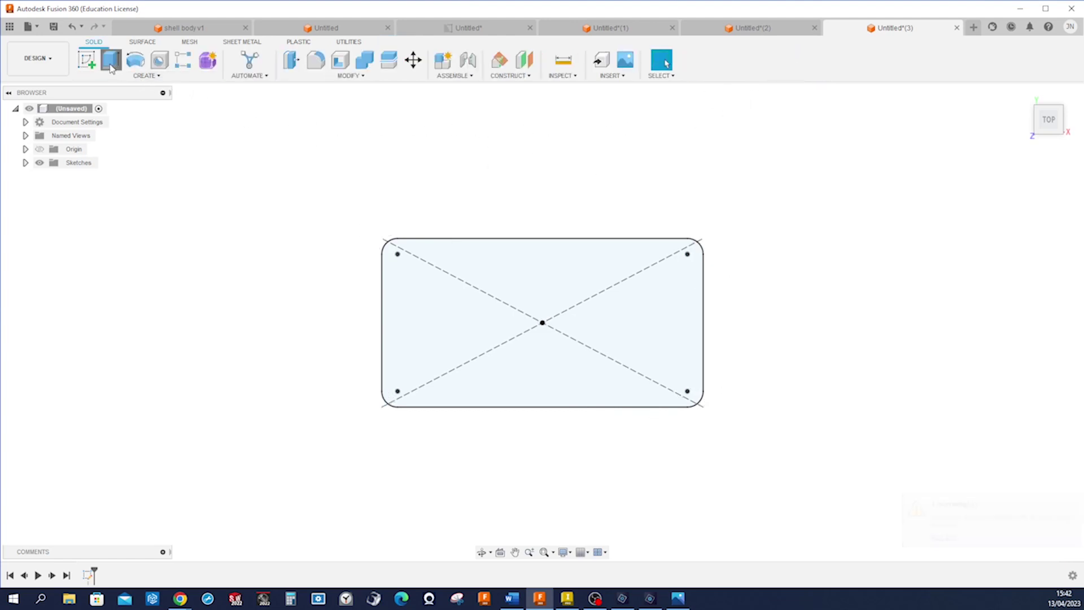
{"action": "left_click", "coordinate": [110, 59]}
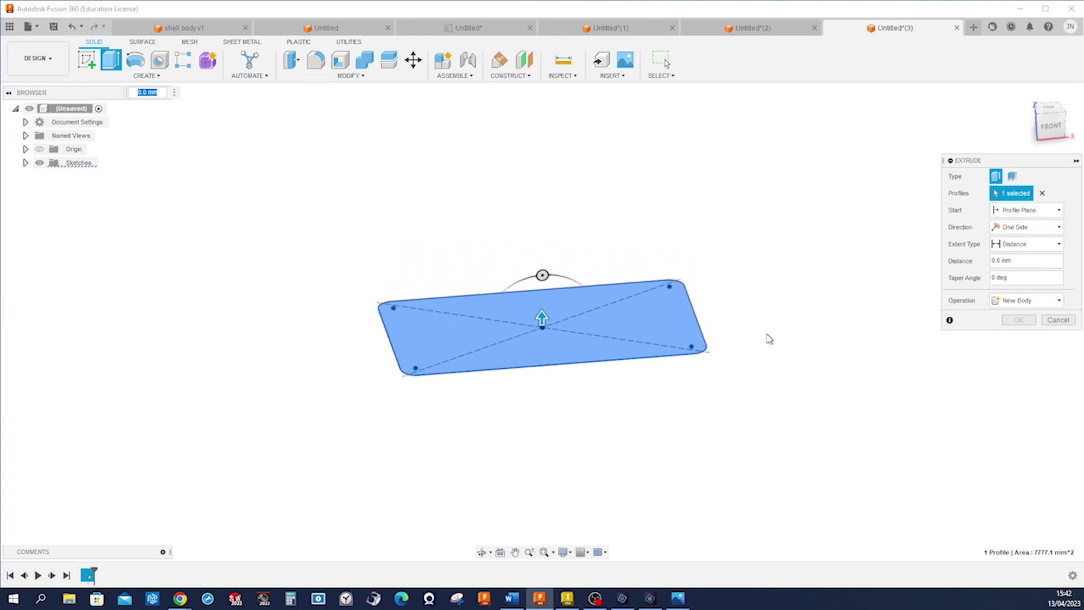
{"action": "left_click_drag", "start_coordinate": [542, 316], "coordinate": [541, 303]}
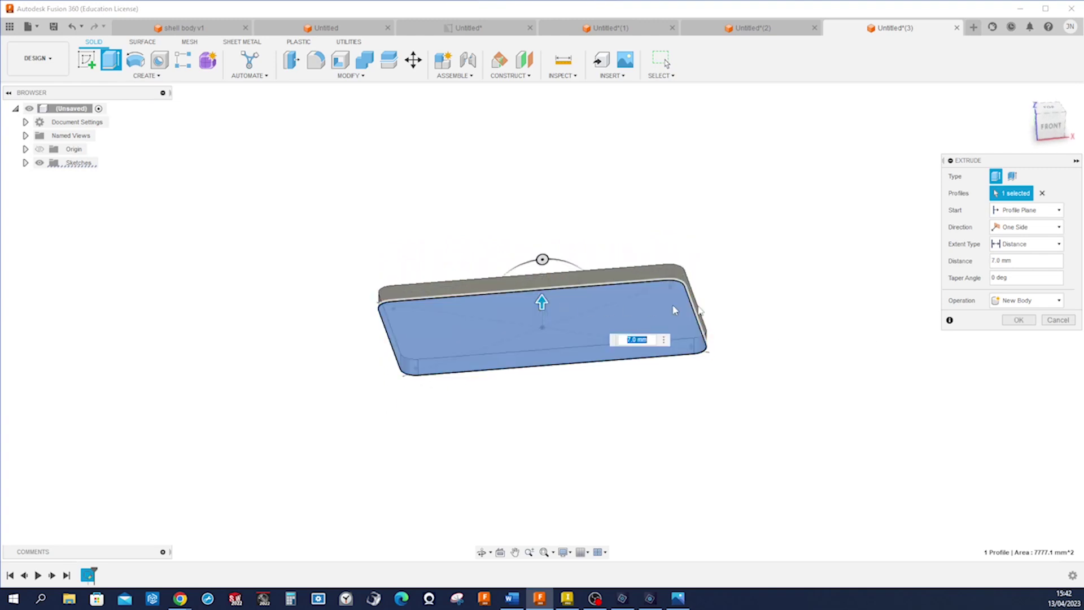
{"action": "type", "text": "5"}
{"action": "key", "text": "Return"}
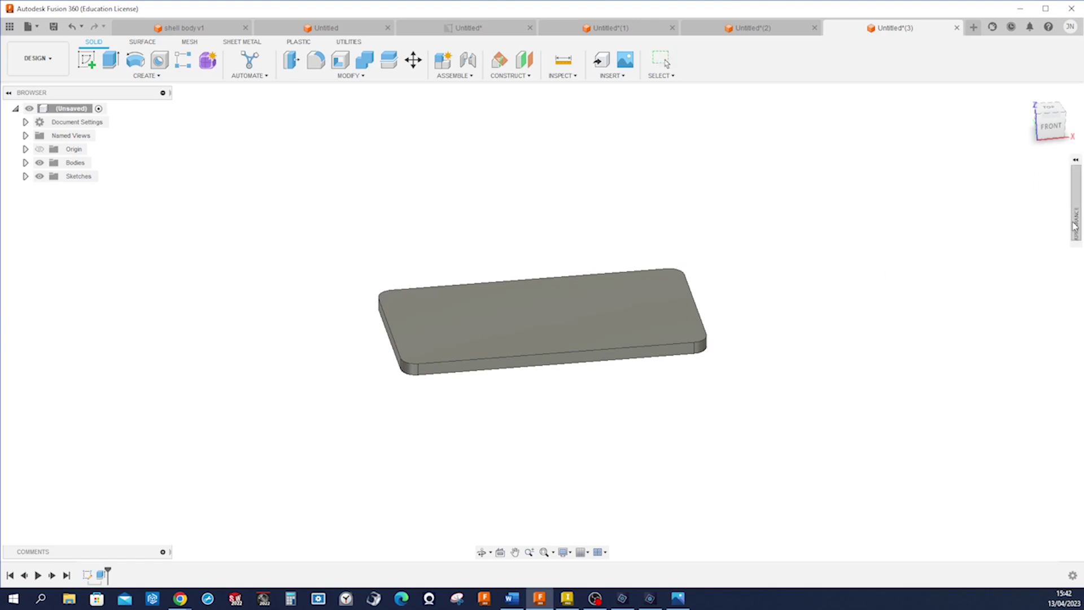
{"action": "key", "text": "a"}
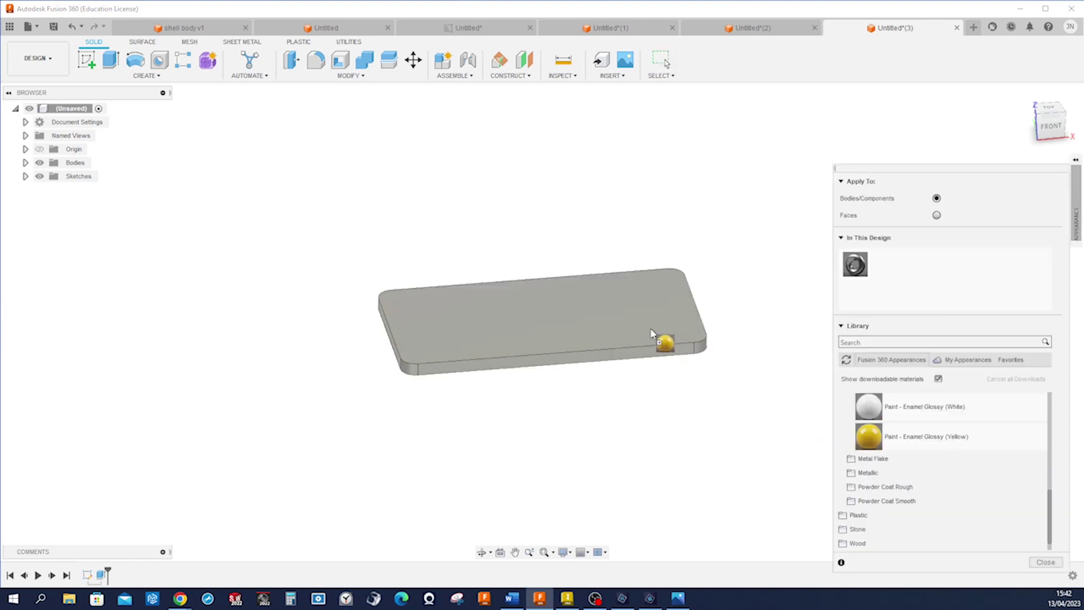
- Drag Paint - Enamel Glossy (Yellow) onto the plate body
{"action": "left_click_drag", "start_coordinate": [876, 436], "coordinate": [656, 339]}
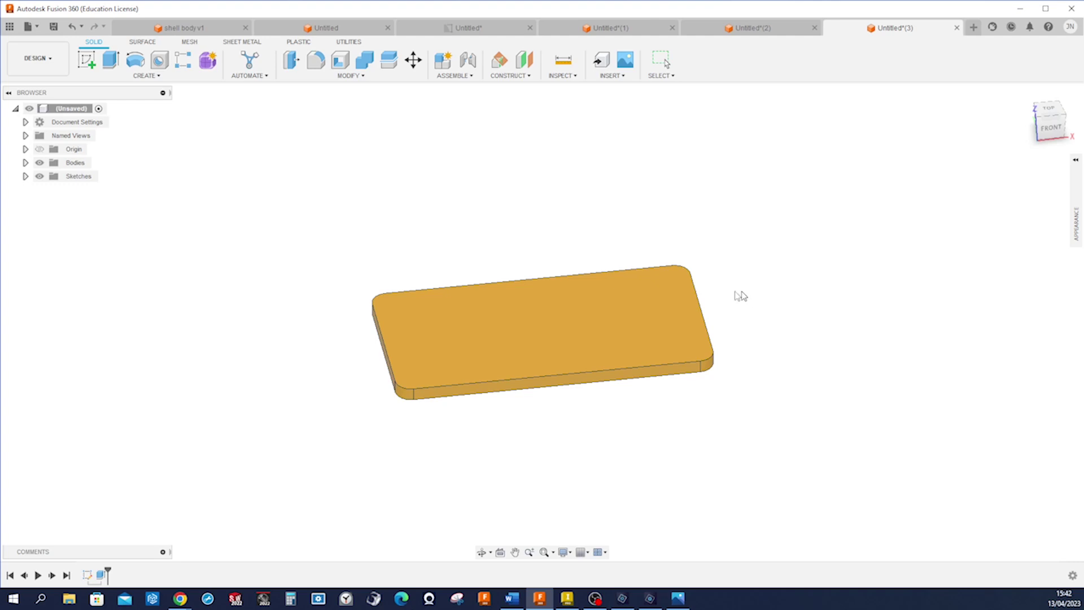
{"action": "left_click", "coordinate": [571, 333]}
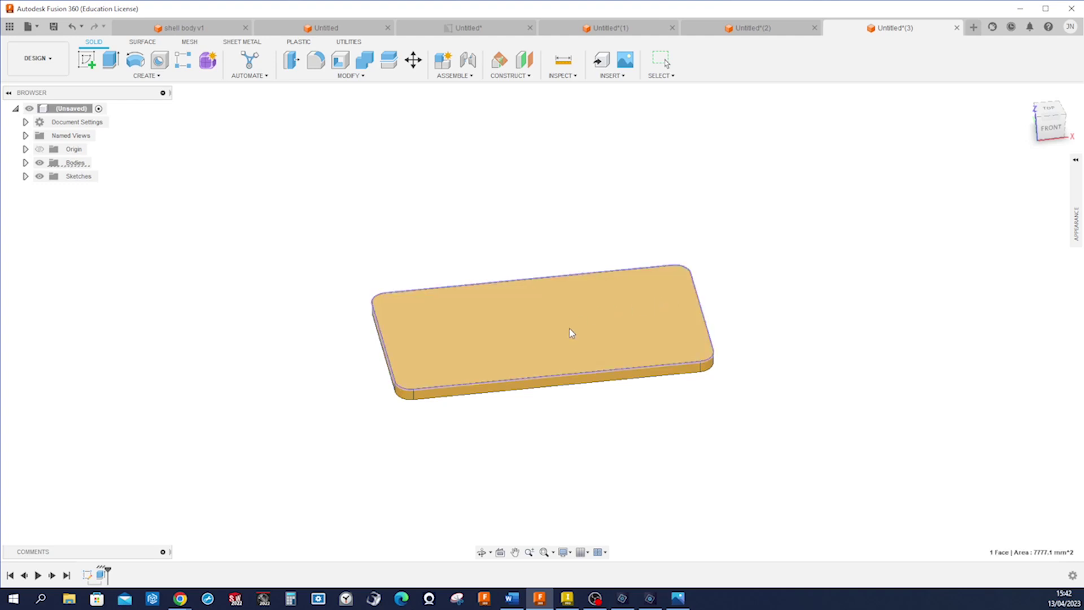
- Sketch a Ø24 mm centre-diameter circle at the centre of the plate's top face
{"action": "key", "text": "s"}
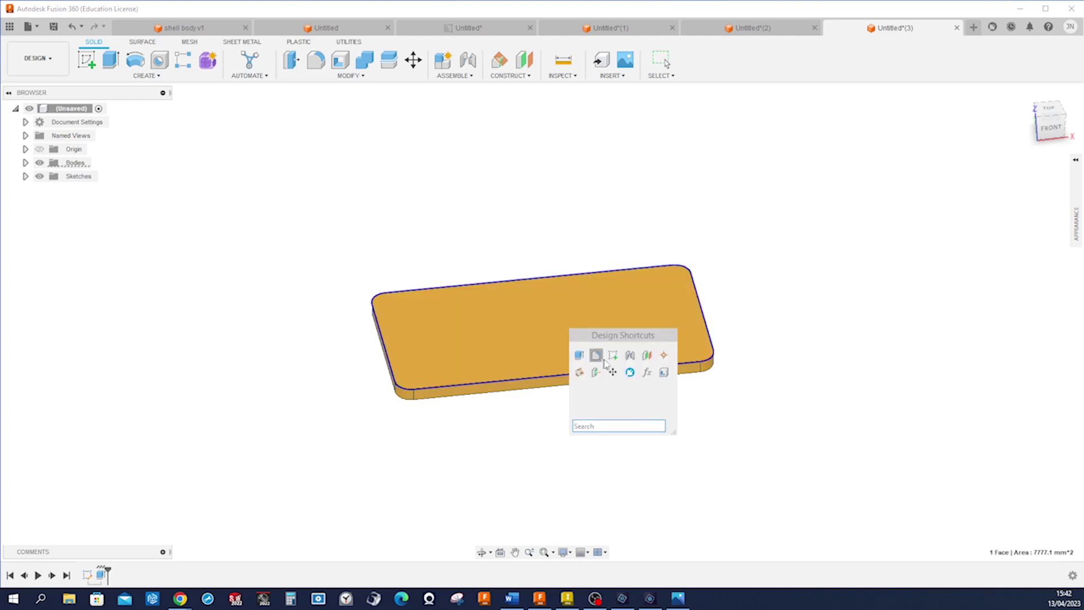
{"action": "left_click", "coordinate": [612, 355]}
{"action": "left_click", "coordinate": [590, 343]}
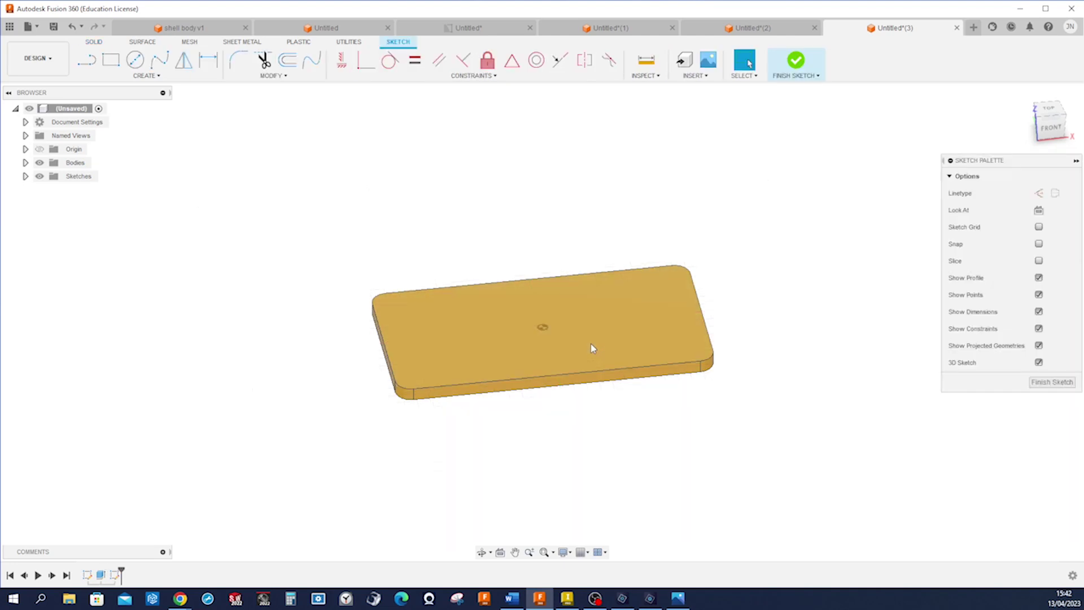
{"action": "key", "text": "s"}
{"action": "left_click", "coordinate": [634, 370]}
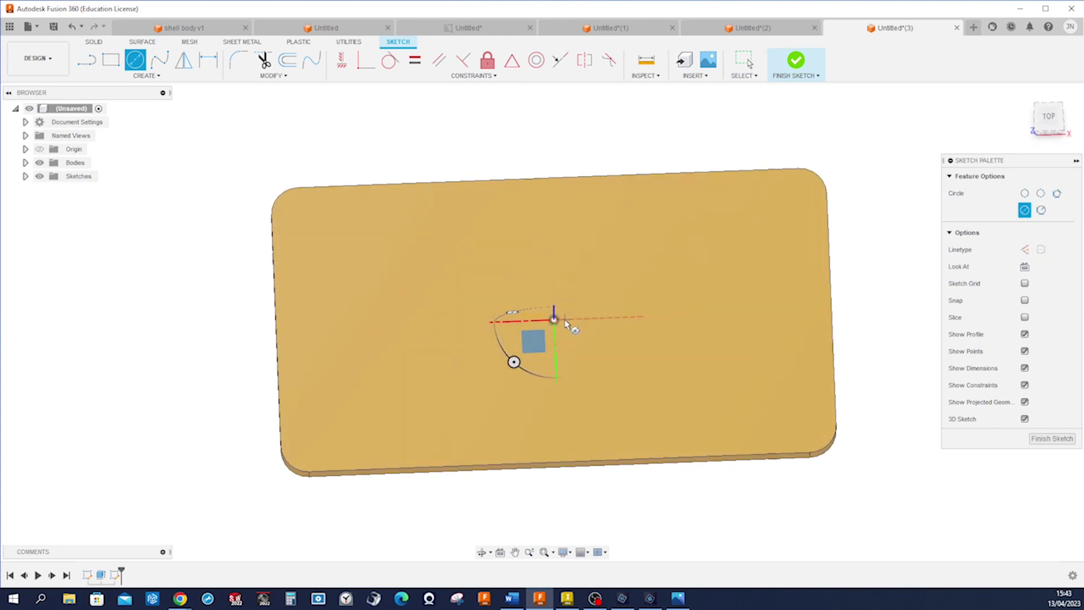
{"action": "left_click", "coordinate": [554, 320]}
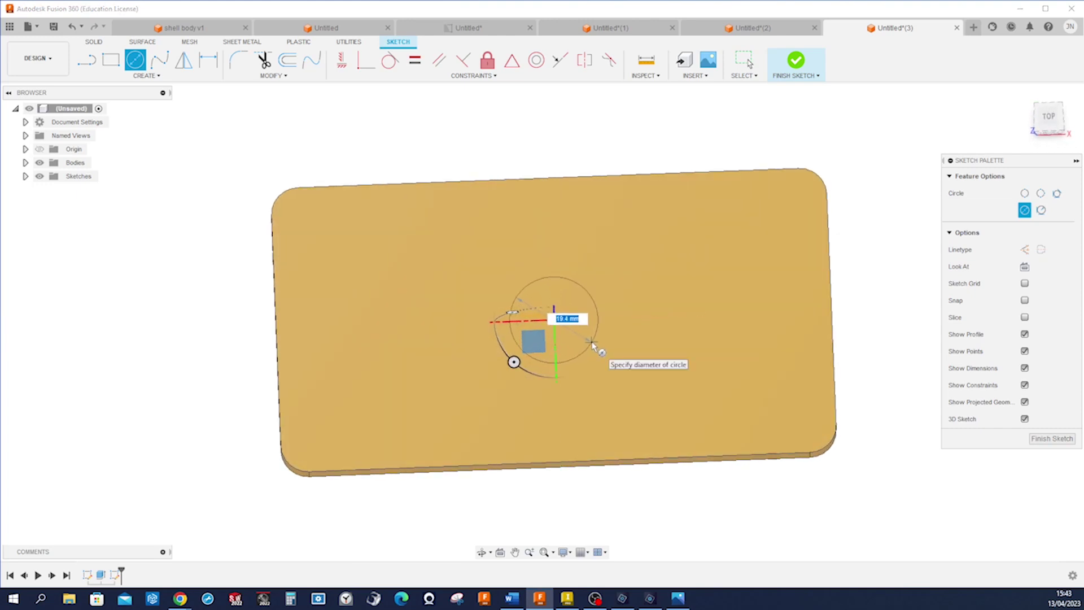
{"action": "type", "text": "24"}
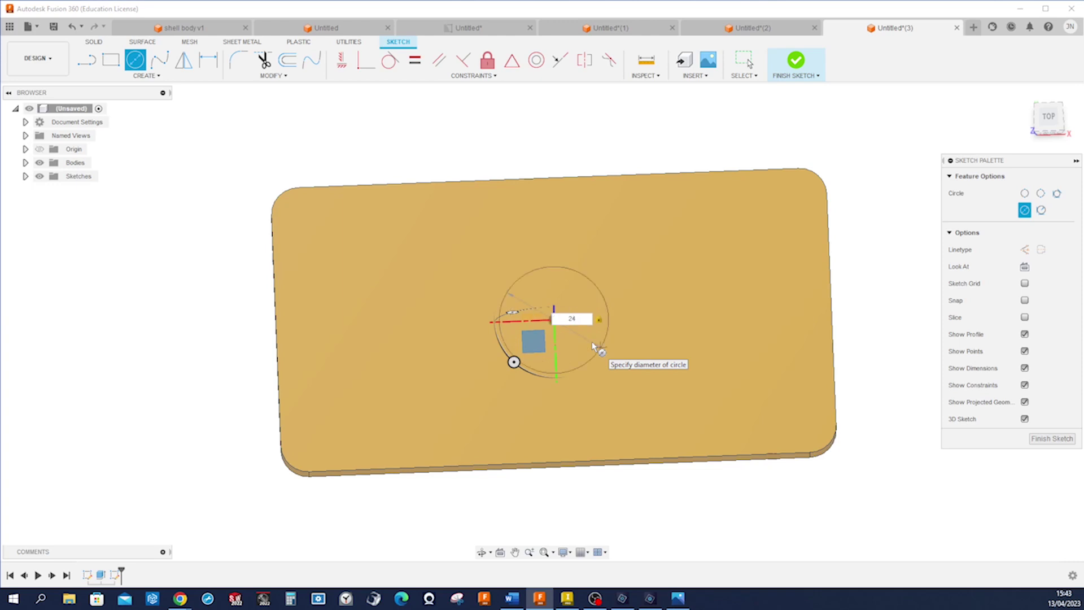
{"action": "key", "text": "Return"}
{"action": "key", "text": "Escape"}
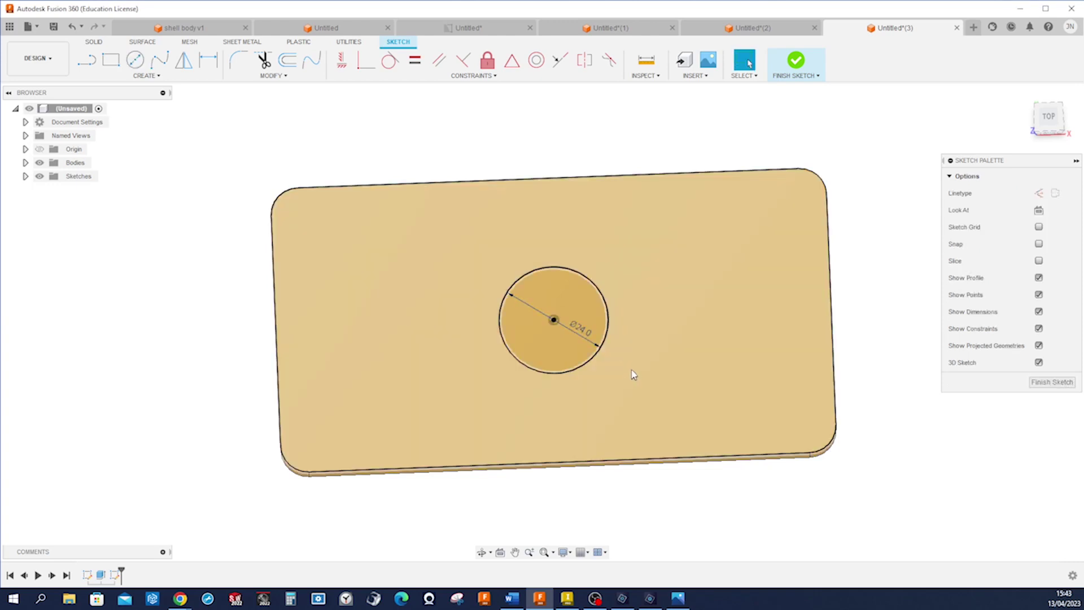
{"action": "right_click", "coordinate": [631, 374]}
{"action": "key", "text": "Escape"}
- Offset the 24 mm circle outward by 3 mm with the Offset tool (O)
{"action": "key", "text": "o"}
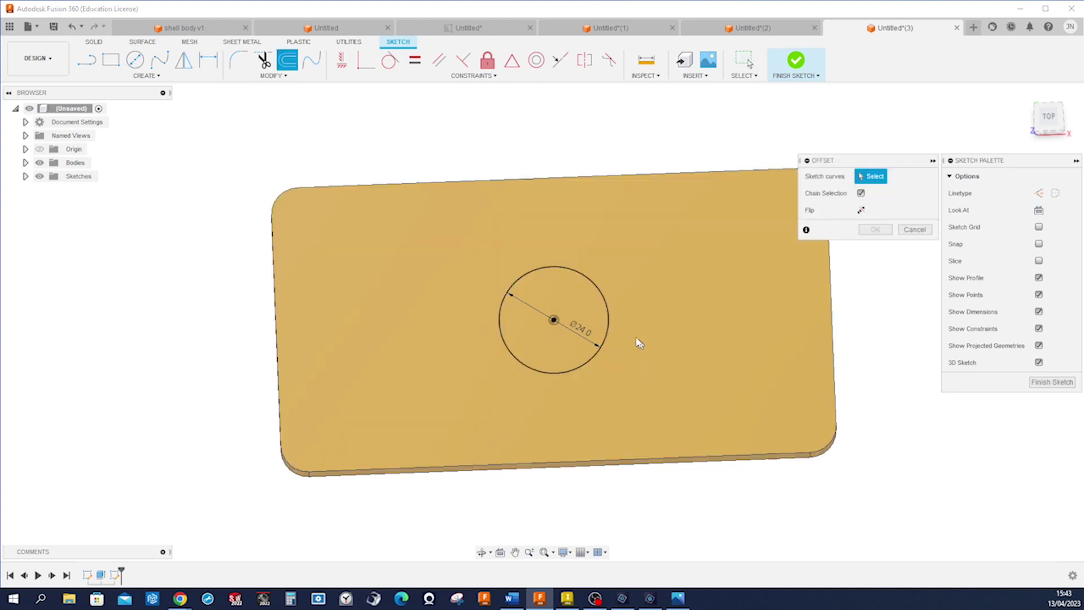
{"action": "left_click", "coordinate": [608, 332]}
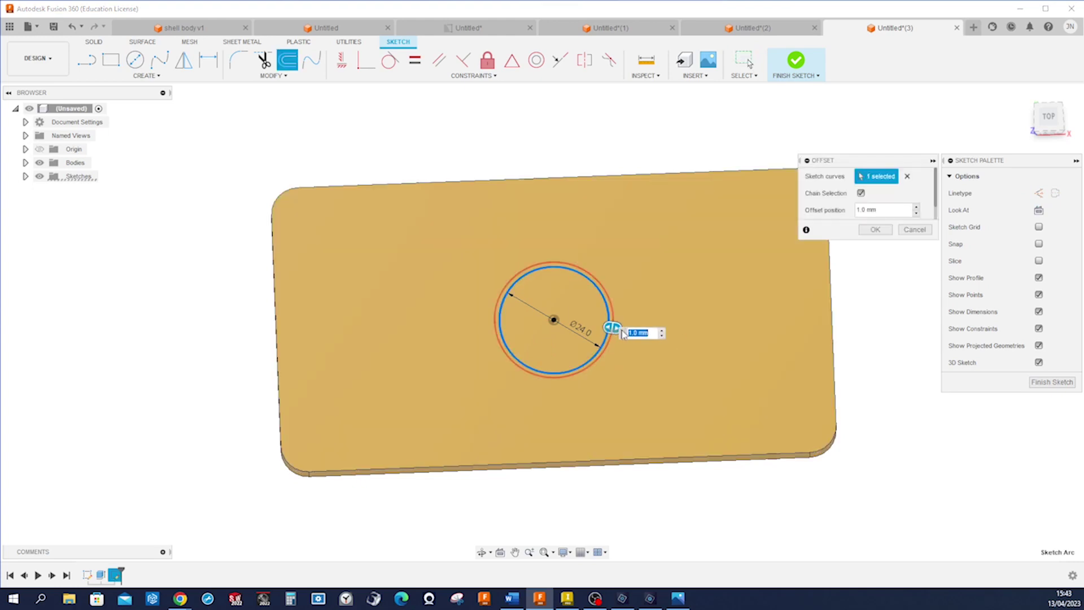
{"action": "type", "text": "3"}
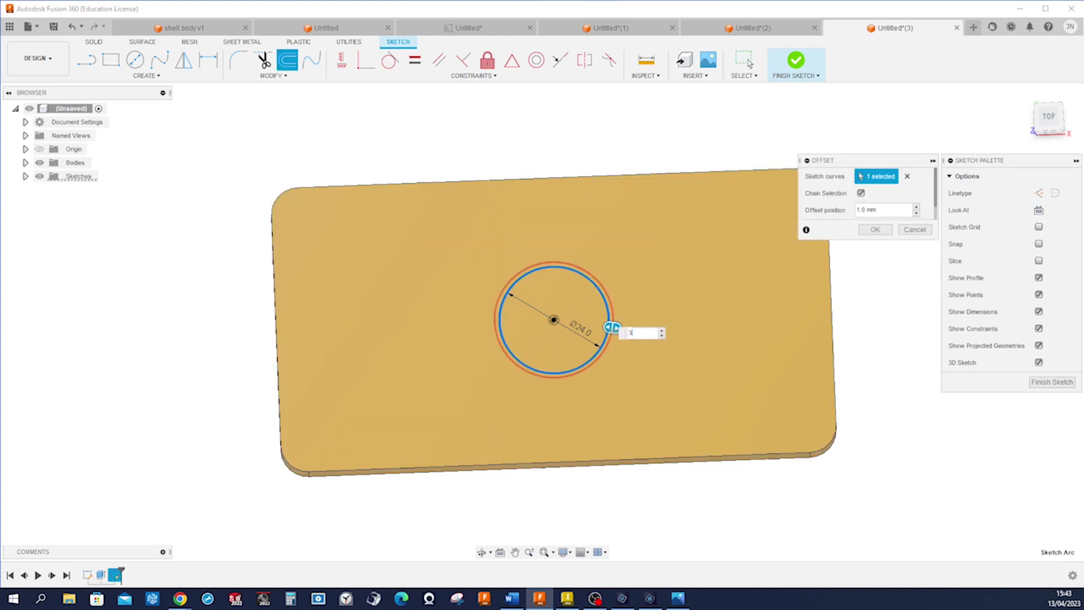
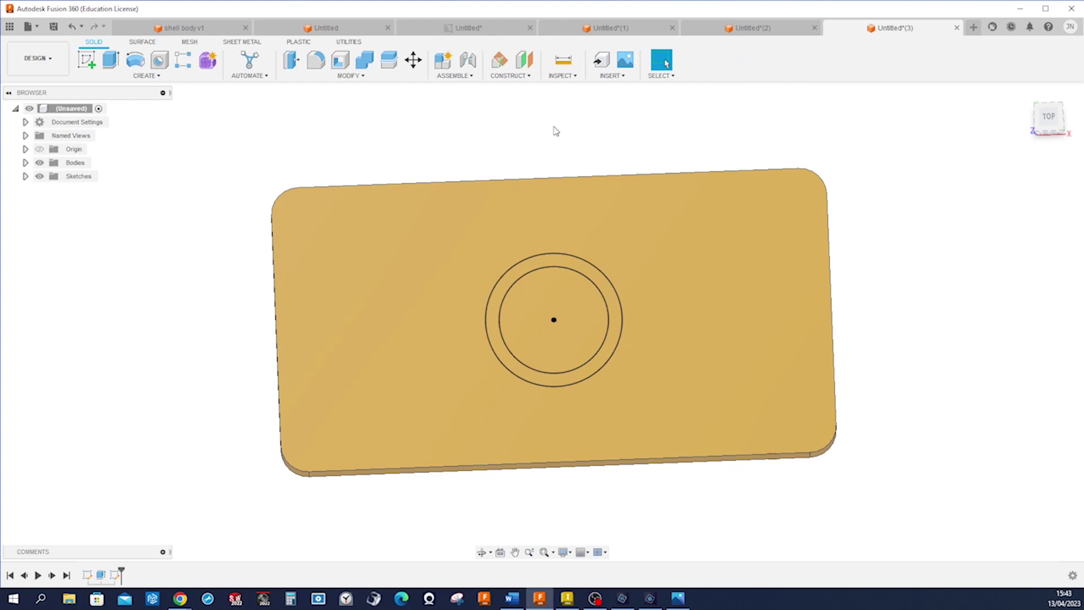
- Extrude the inner circle as a Cut with extent All, making a through-hole in the plate
{"action": "mouse_move", "coordinate": [554, 128]}
{"action": "middle_mouse_down", "text": "shift"}
{"action": "mouse_move", "coordinate": [534, 160]}
{"action": "mouse_move", "coordinate": [486, 158]}
{"action": "middle_mouse_up", "text": "shift"}
{"action": "left_click", "coordinate": [111, 59]}
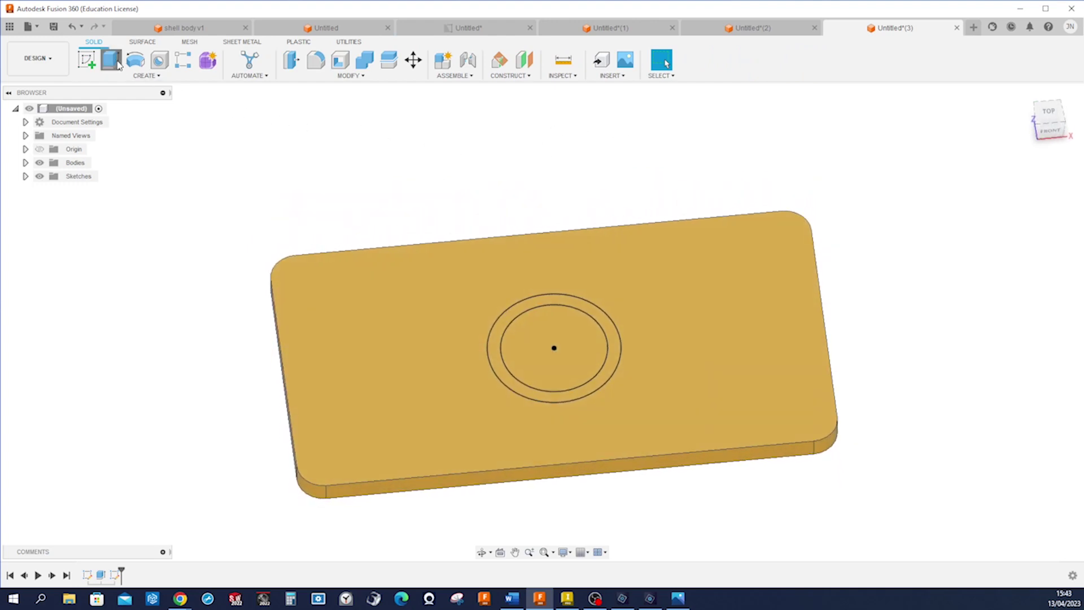
{"action": "scroll", "coordinate": [648, 297], "scroll_direction": "up", "scroll_amount": 2}
{"action": "left_click", "coordinate": [597, 329]}
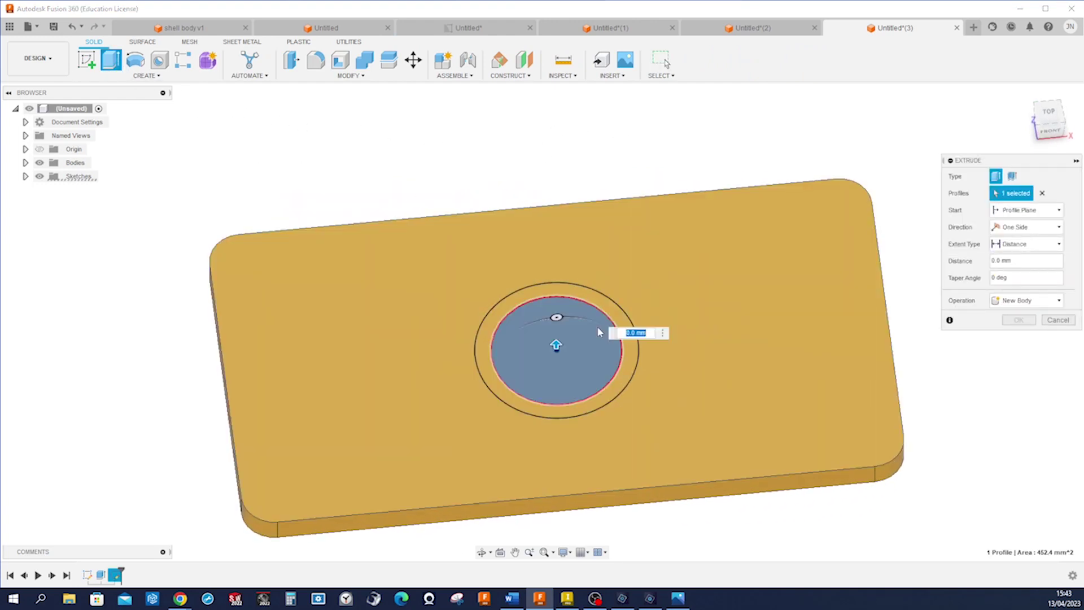
{"action": "left_click", "coordinate": [1059, 301]}
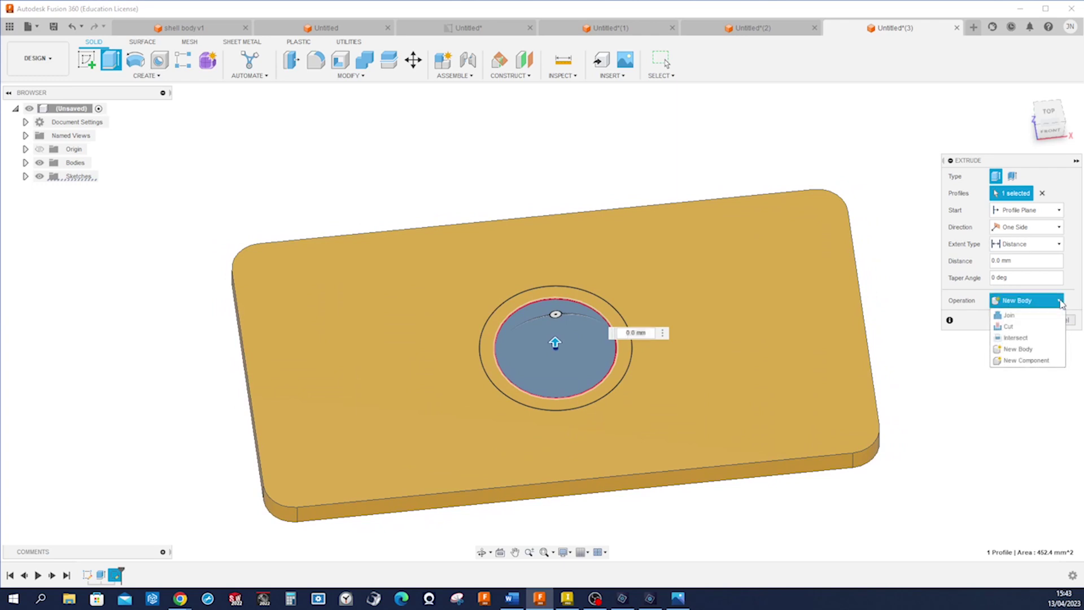
{"action": "left_click", "coordinate": [1022, 331]}
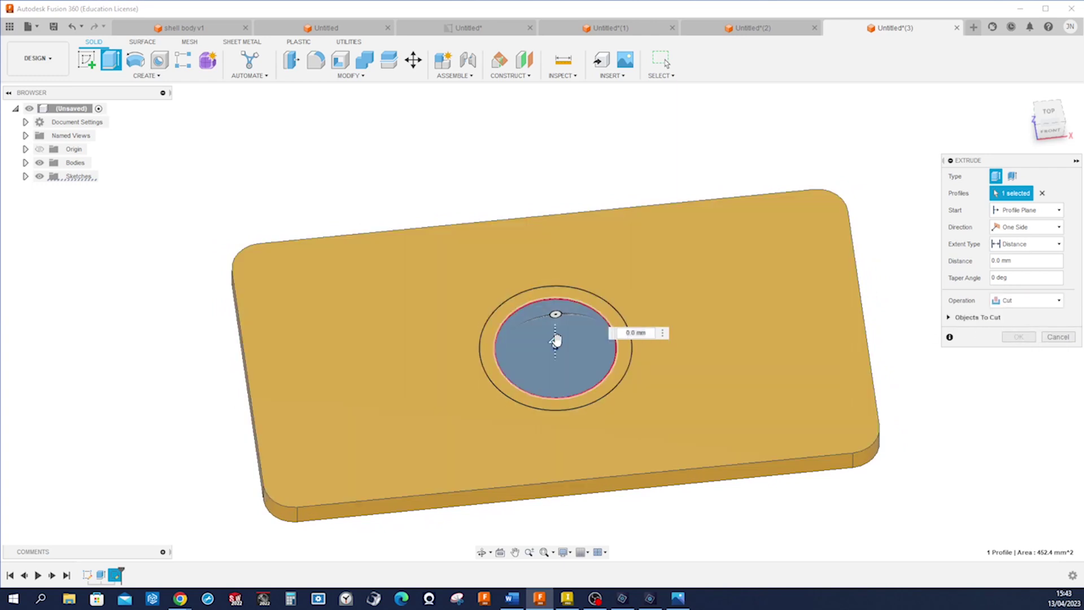
{"action": "left_click_drag", "start_coordinate": [555, 342], "coordinate": [555, 423]}
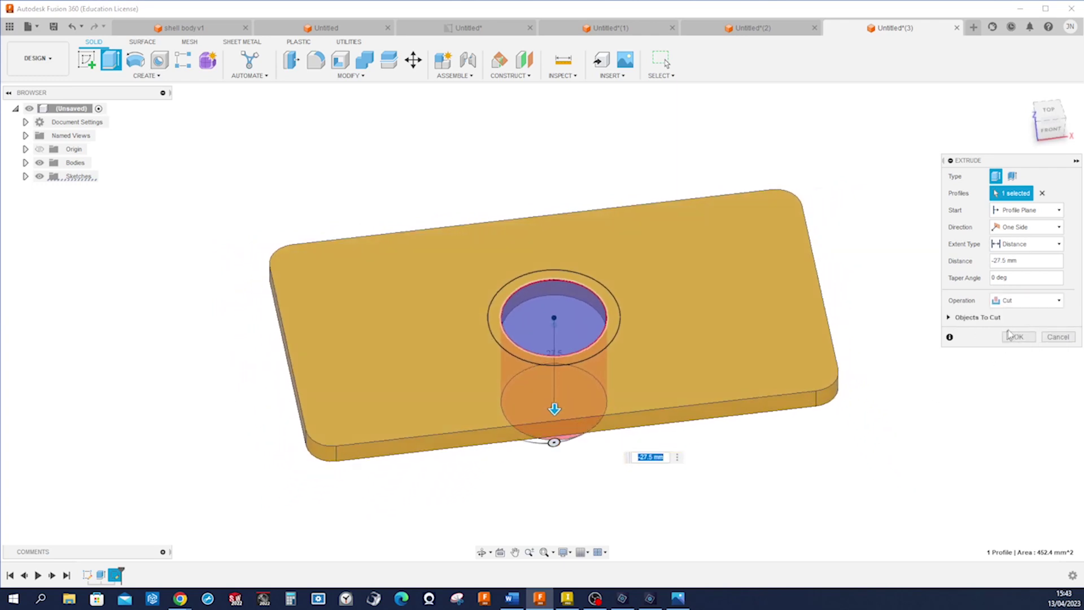
{"action": "left_click", "coordinate": [1058, 244]}
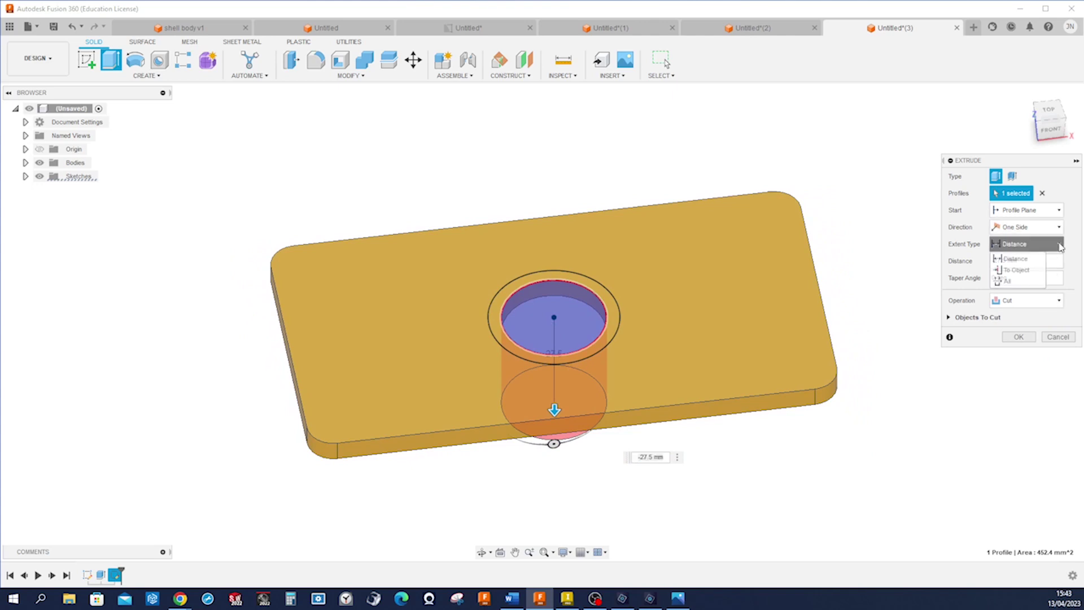
{"action": "left_click", "coordinate": [1027, 281]}
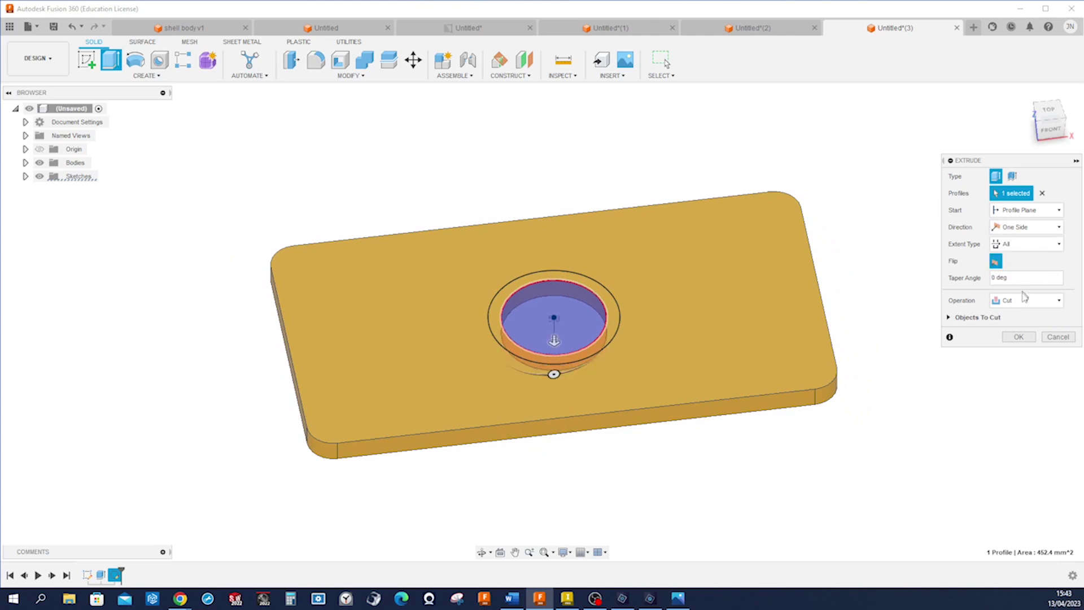
{"action": "left_click", "coordinate": [1016, 337]}
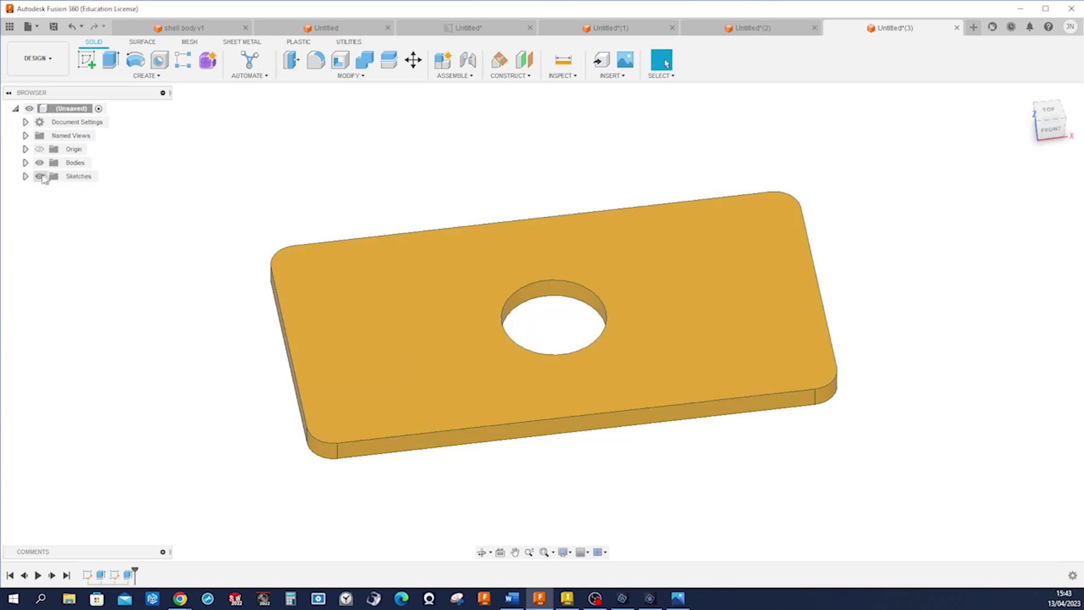
- Show Sketch2 and extrude its ring profile upward 22 mm as a Join to form the hollow boss
{"action": "left_click", "coordinate": [25, 176]}
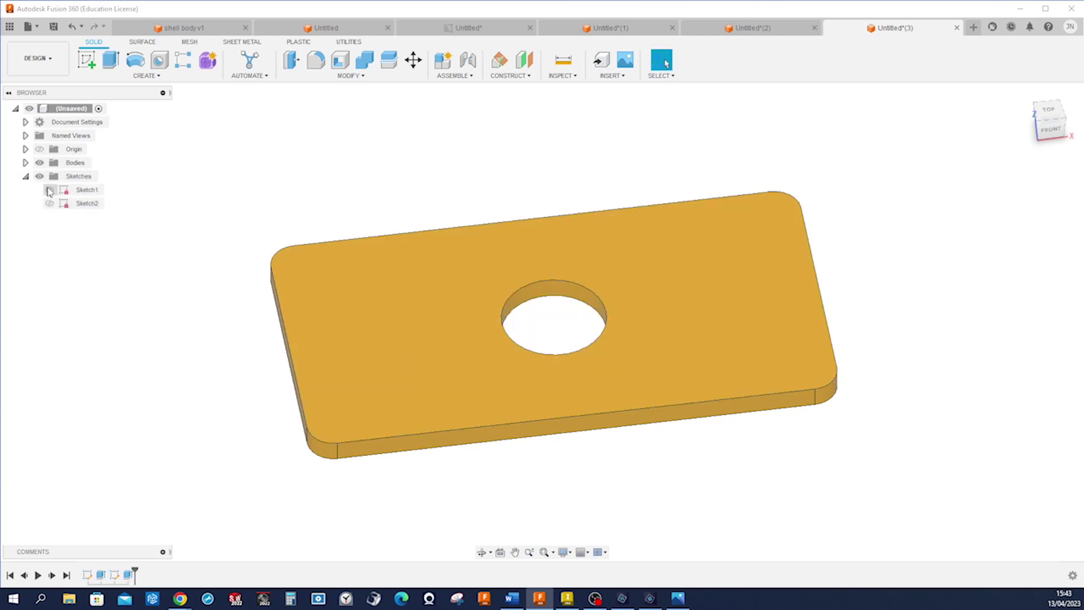
{"action": "left_click", "coordinate": [50, 203]}
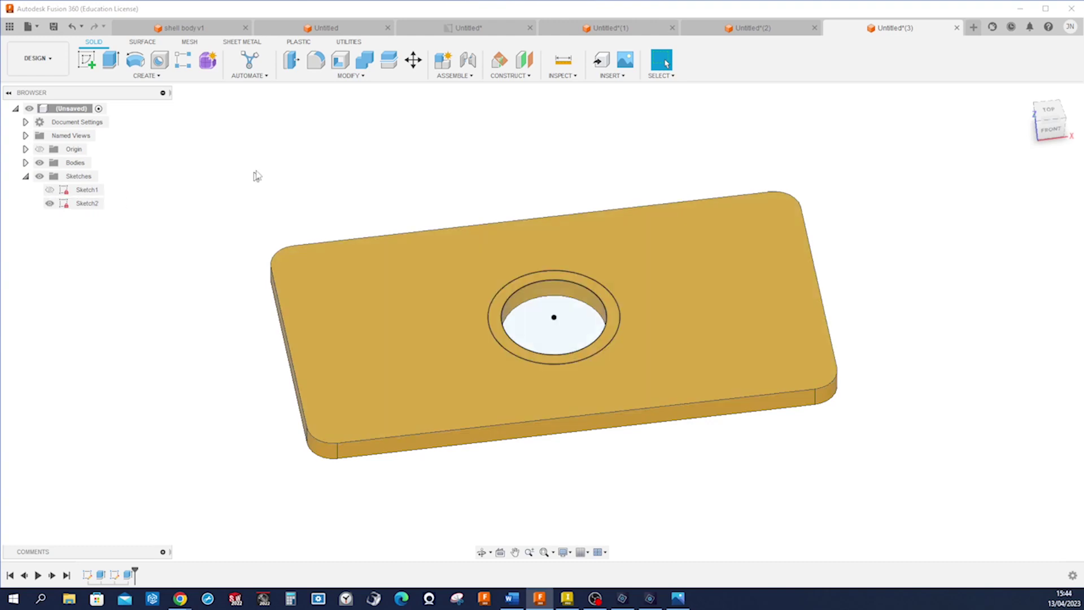
{"action": "key", "text": "e"}
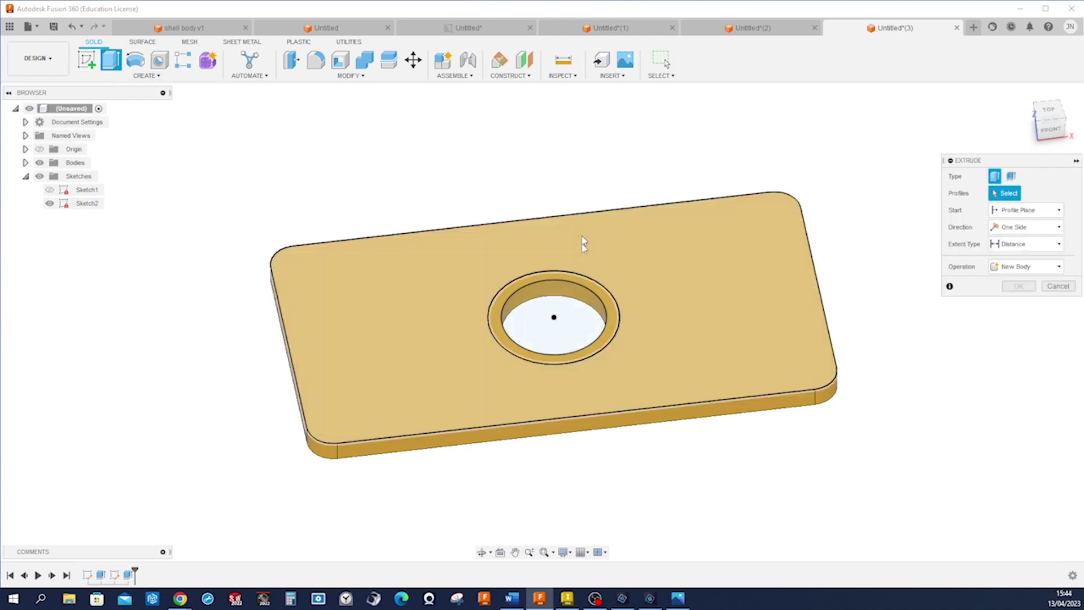
{"action": "left_click", "coordinate": [601, 289]}
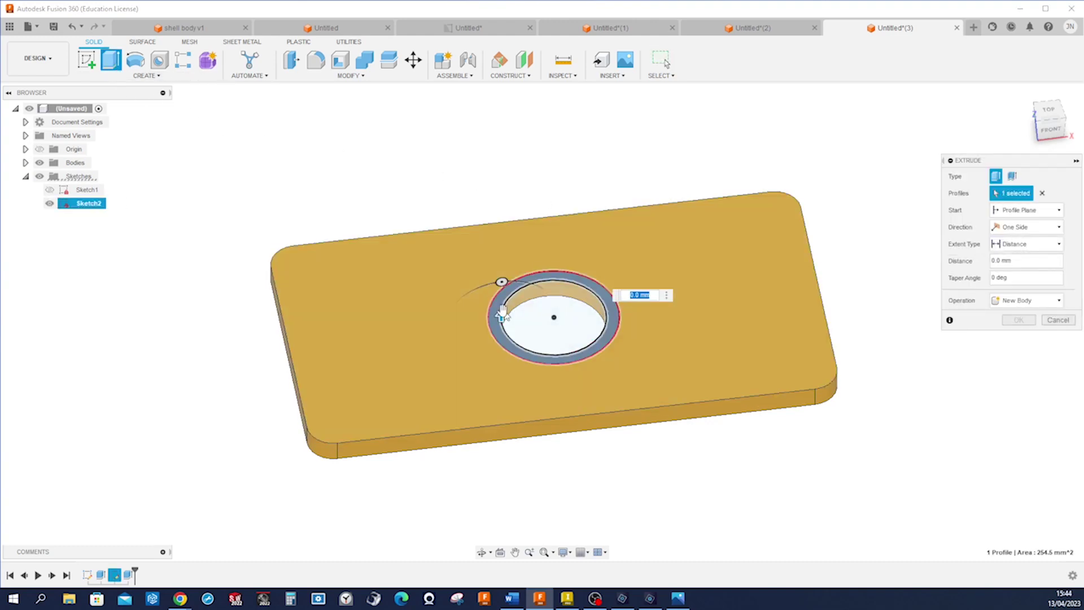
{"action": "left_click_drag", "start_coordinate": [500, 316], "coordinate": [500, 254]}
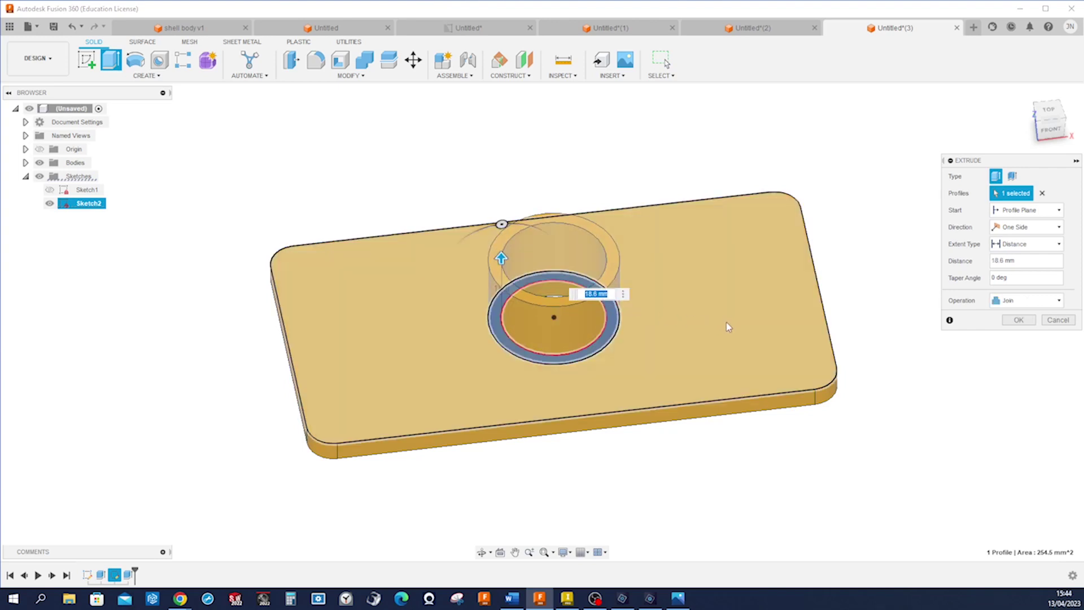
{"action": "type", "text": "22"}
{"action": "key", "text": "Return"}
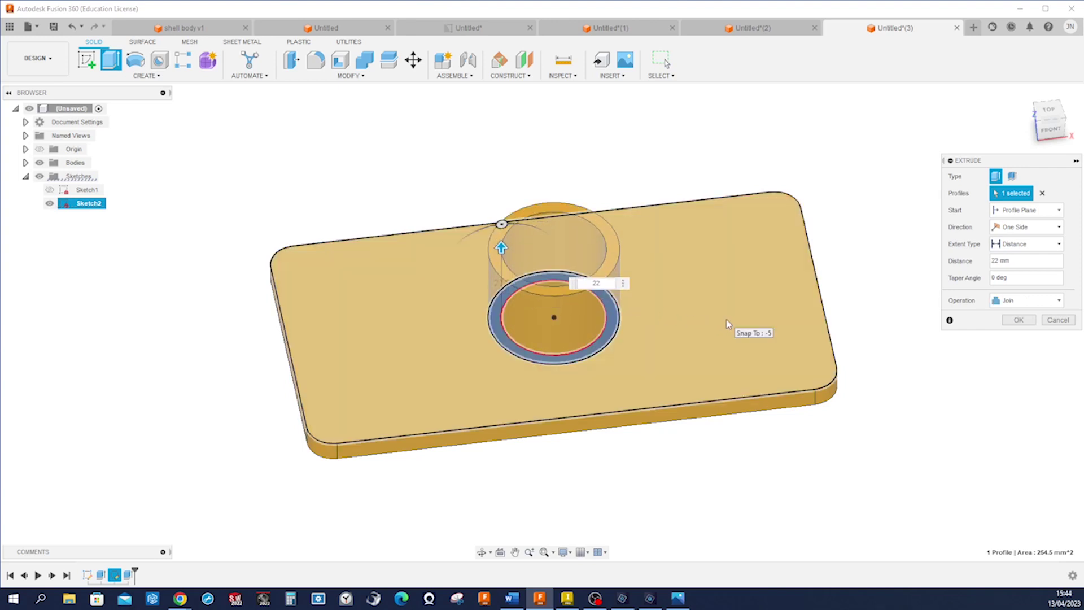
{"action": "key", "text": "Return"}
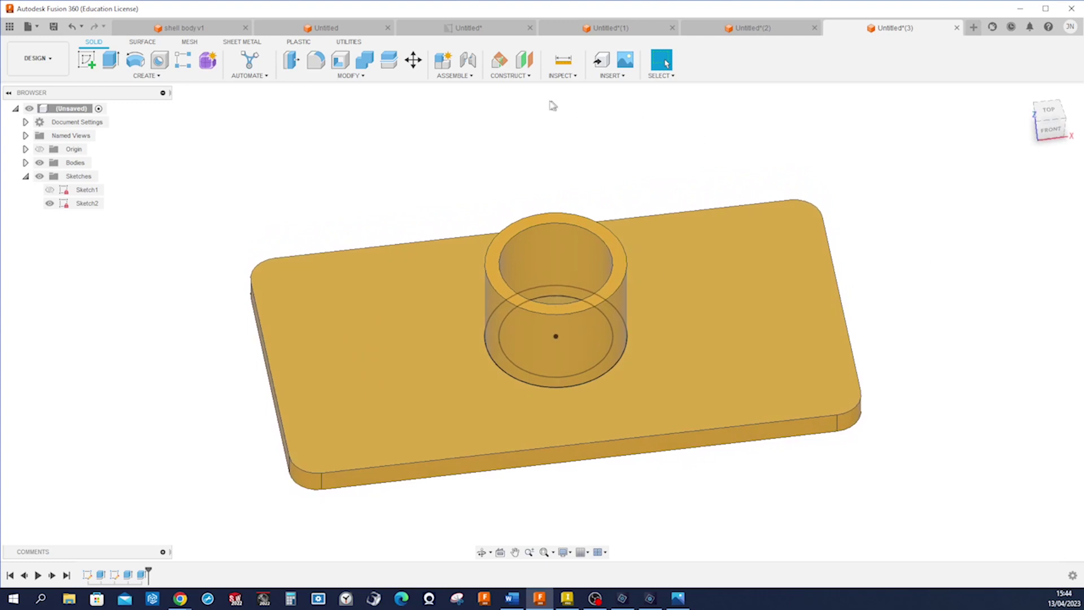
- Create an Axis Through Cylinder on the boss's round face, then reopen the Construct tools
{"action": "left_click", "coordinate": [531, 79]}
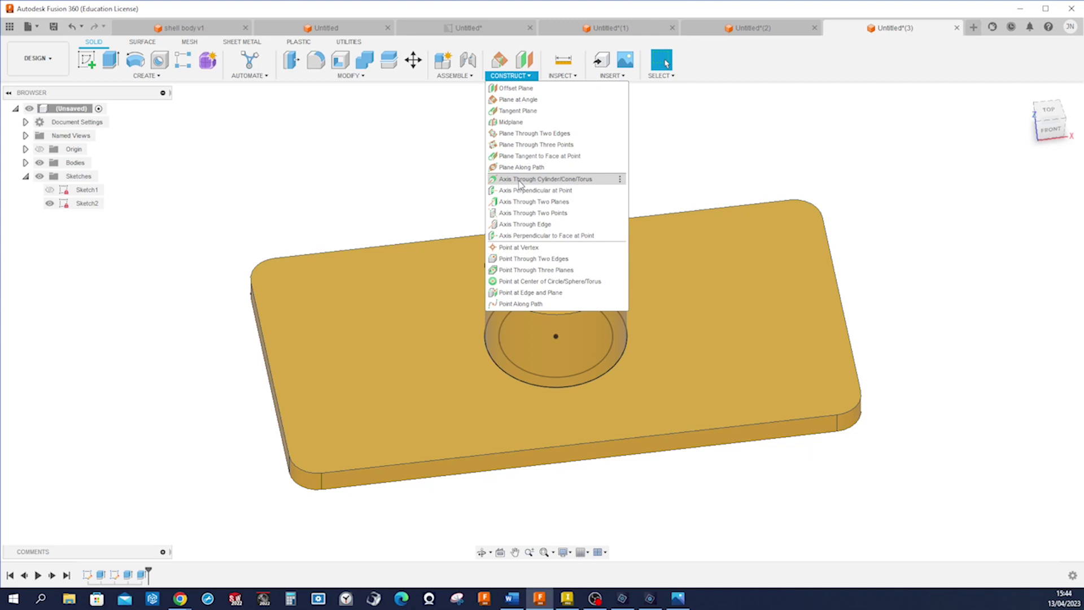
{"action": "left_click", "coordinate": [520, 185]}
{"action": "left_click", "coordinate": [550, 233]}
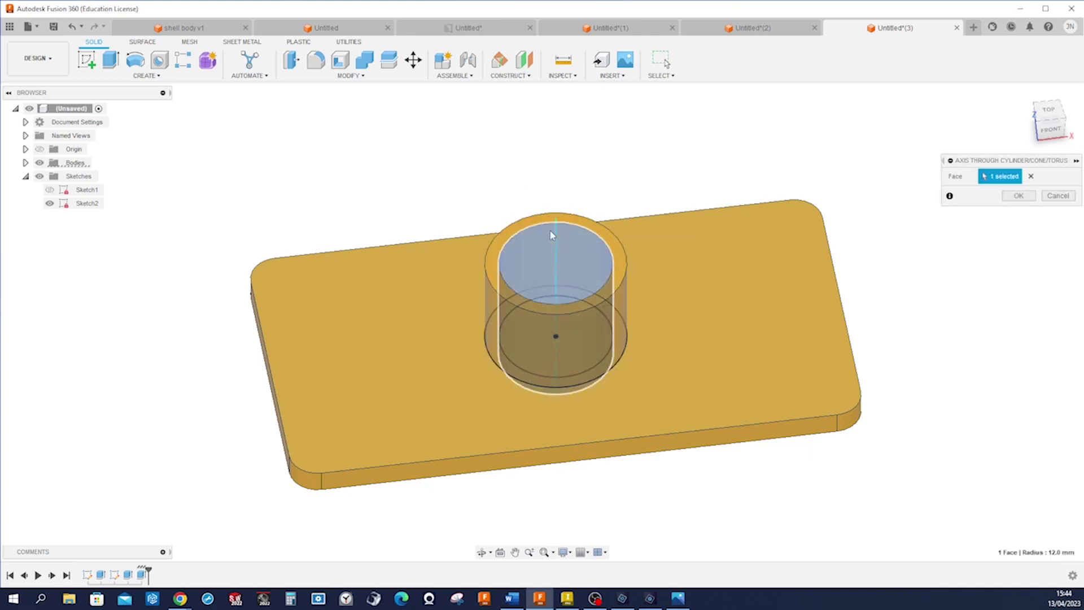
{"action": "middle_click_drag", "start_coordinate": [550, 234], "coordinate": [955, 206], "text": "shift"}
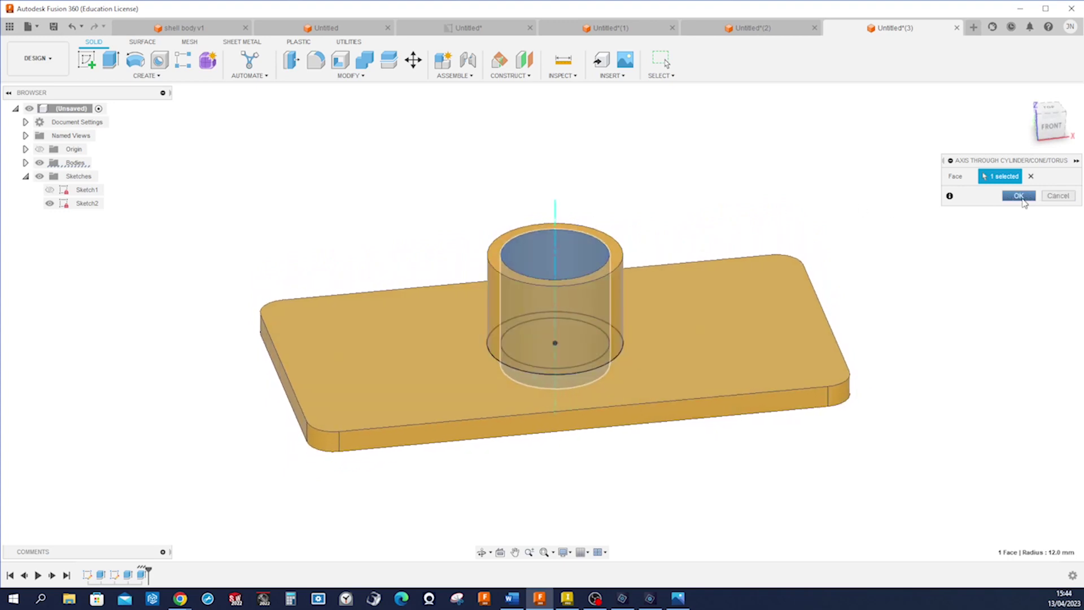
{"action": "left_click", "coordinate": [1019, 196]}
{"action": "middle_click_drag", "start_coordinate": [716, 182], "coordinate": [717, 188], "text": "shift"}
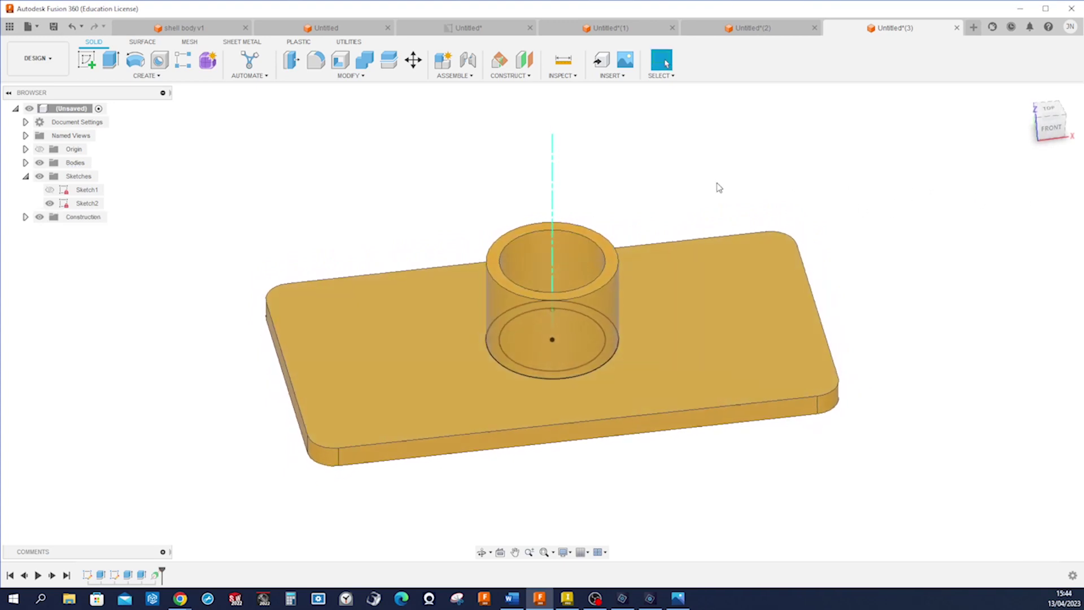
{"action": "left_click", "coordinate": [511, 75]}
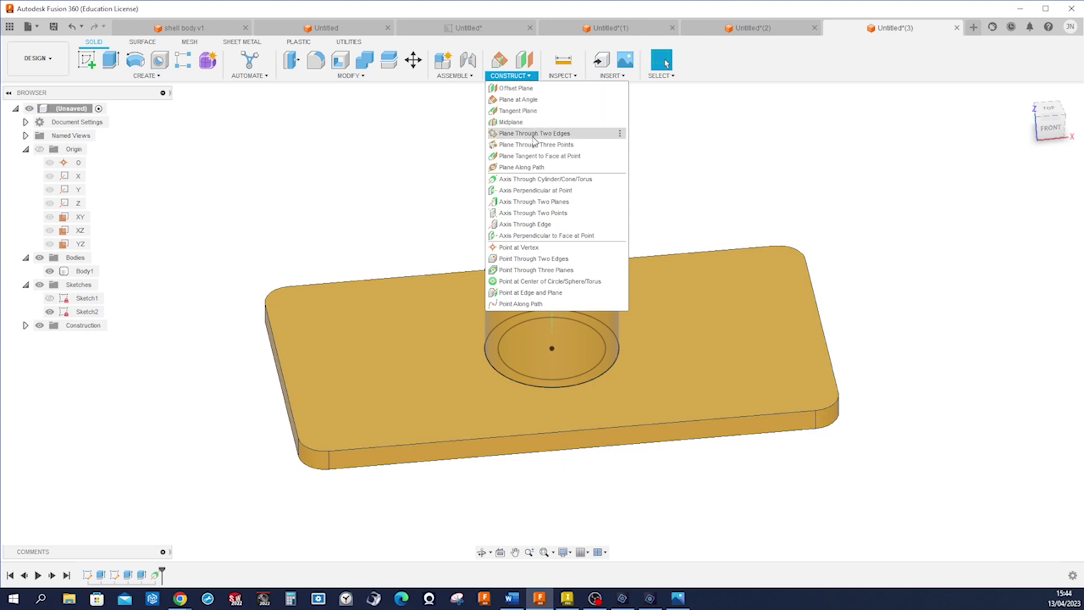
- Create a Plane at Angle hinged on the boss axis, set to 30 degrees
{"action": "left_click", "coordinate": [528, 100]}
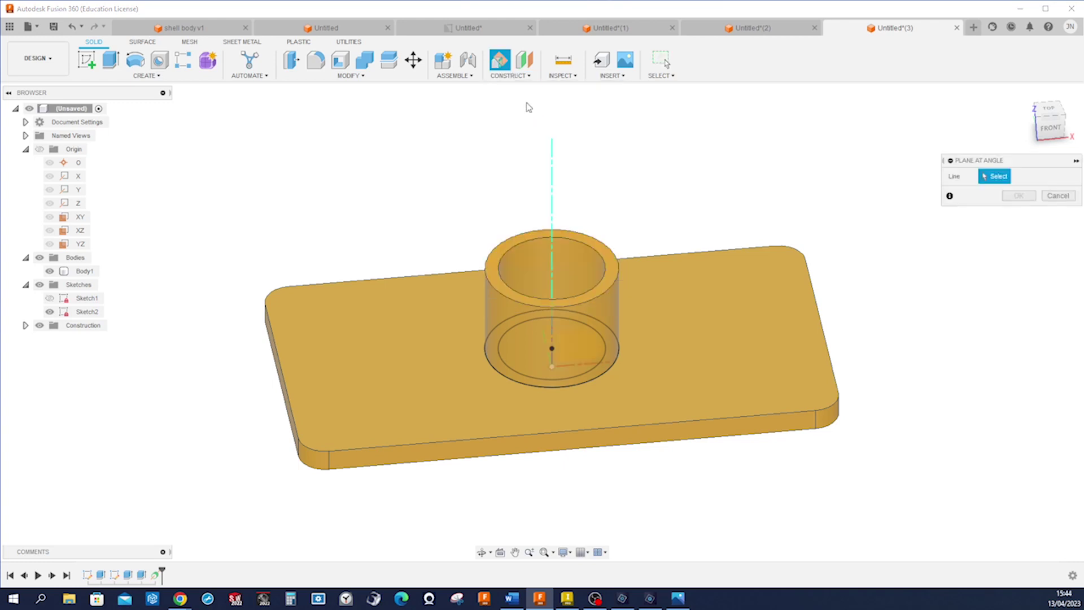
{"action": "left_click", "coordinate": [552, 222]}
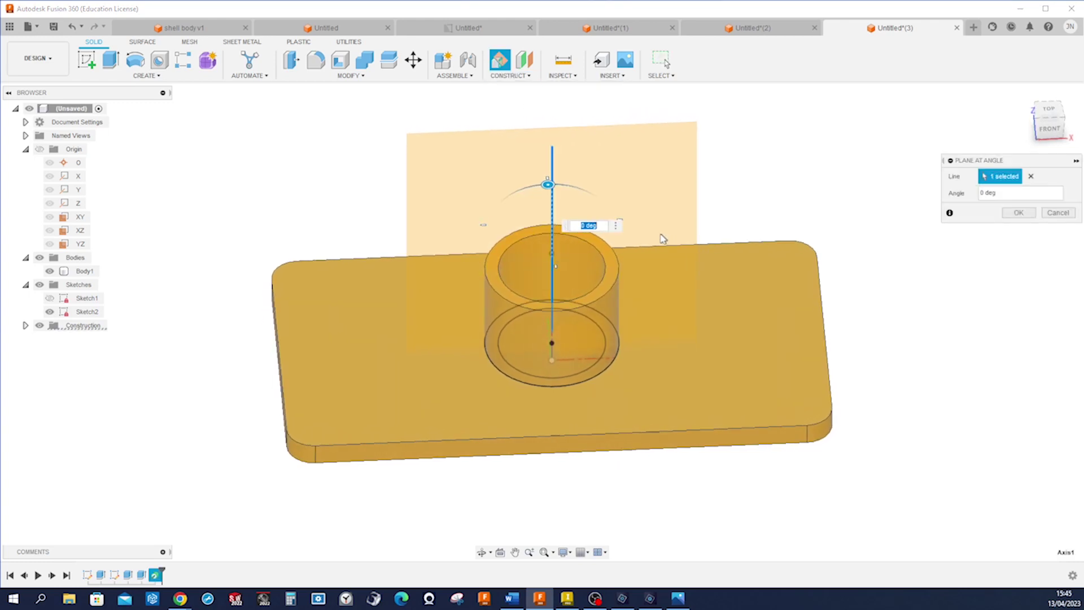
{"action": "scroll", "coordinate": [661, 233], "scroll_direction": "up", "scroll_amount": 3}
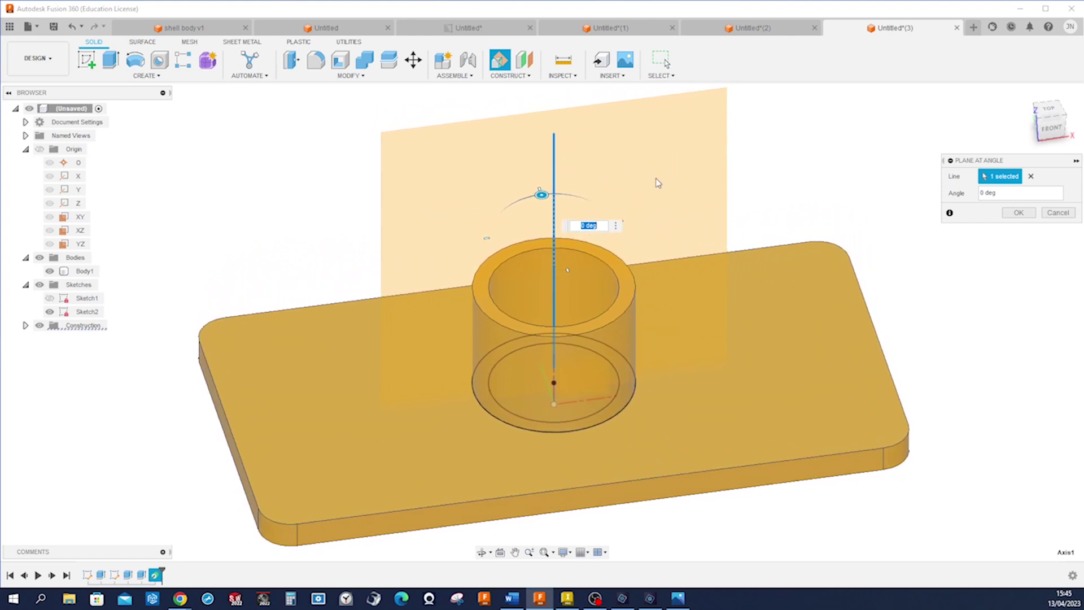
{"action": "middle_click_drag", "start_coordinate": [657, 184], "coordinate": [623, 225], "text": "shift"}
{"action": "type", "text": "3"}
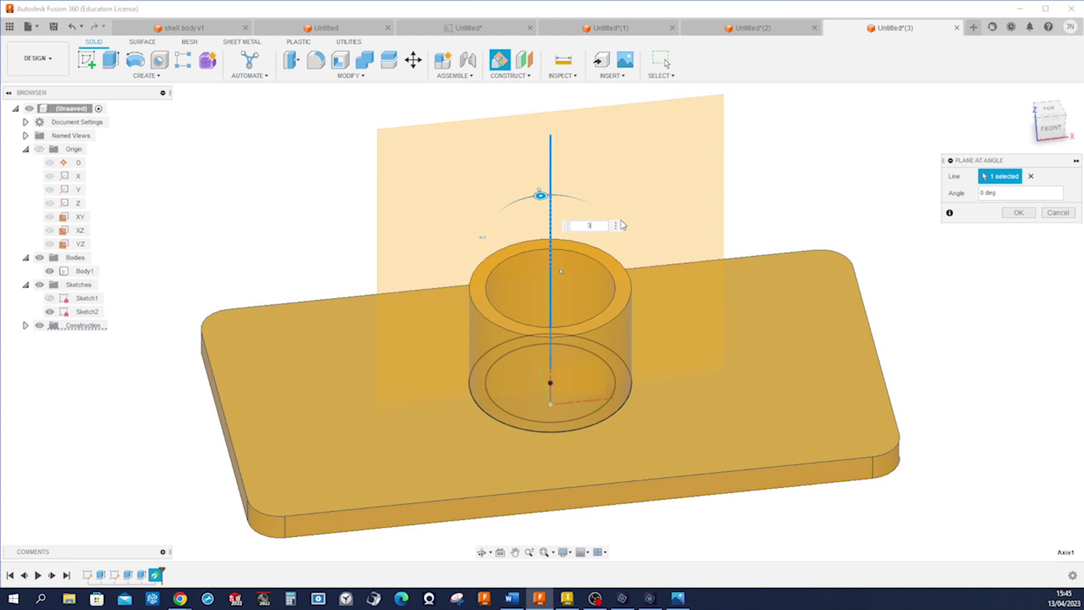
{"action": "type", "text": "0"}
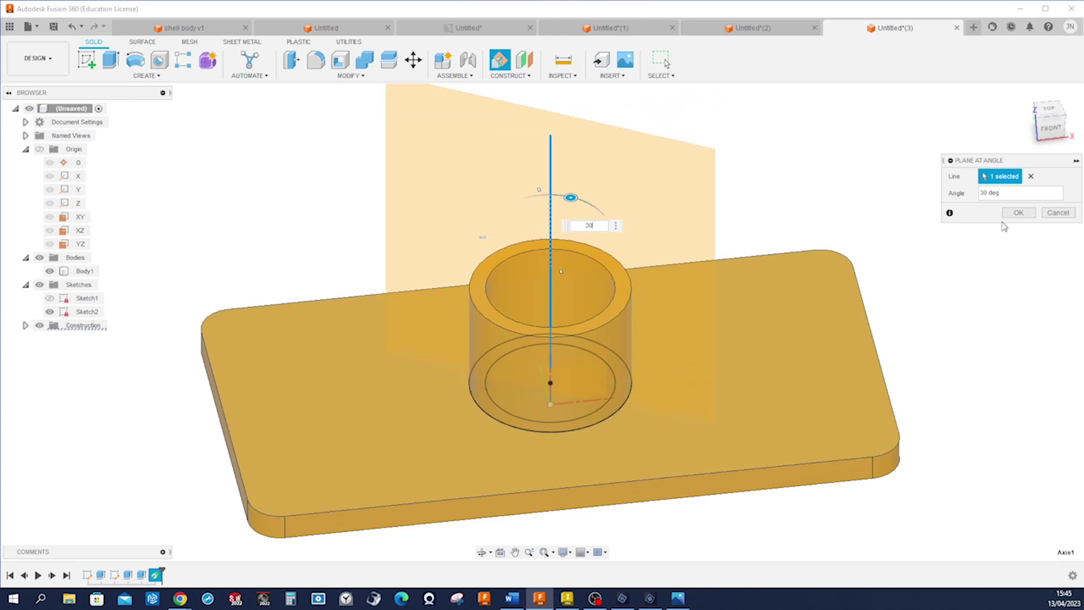
{"action": "left_click", "coordinate": [1012, 215]}
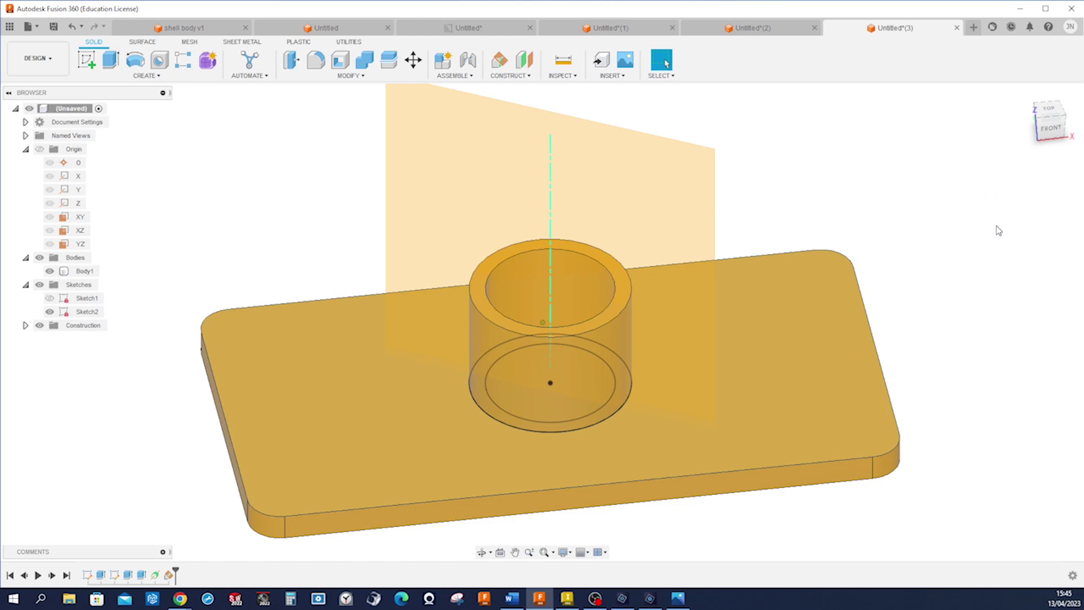
- Create a new sketch placed on the 30° construction plane and reach for the sketch Create tools
{"action": "key", "text": "s"}
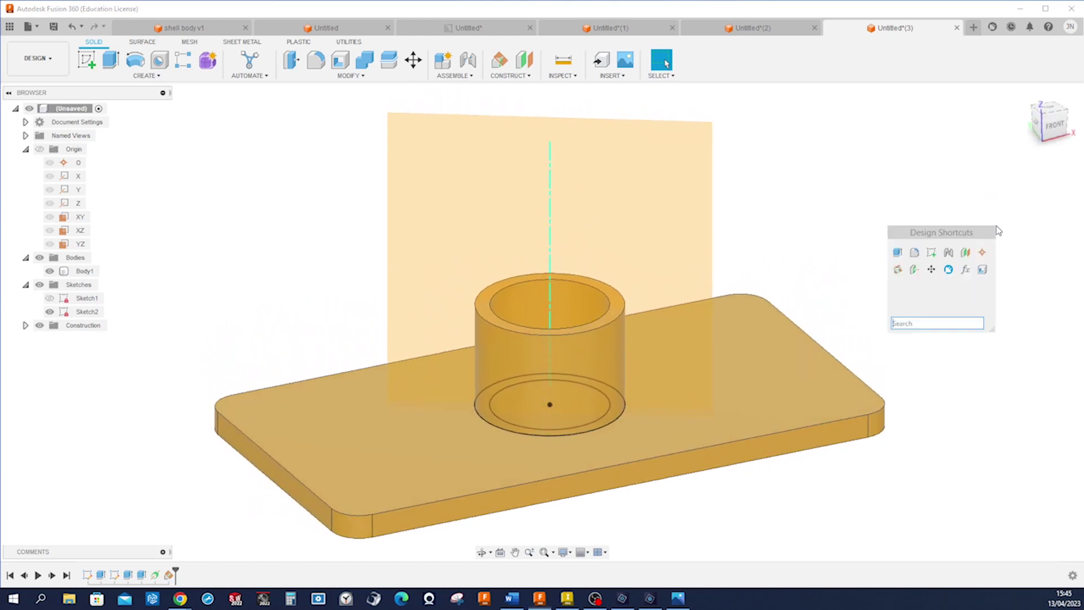
{"action": "left_click", "coordinate": [930, 252]}
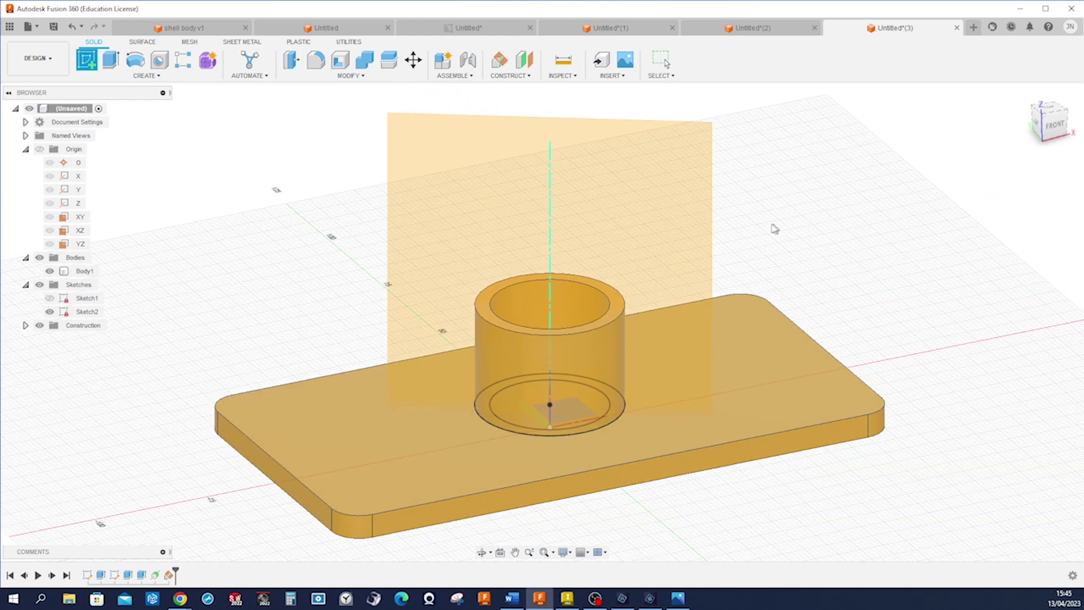
{"action": "left_click", "coordinate": [710, 230]}
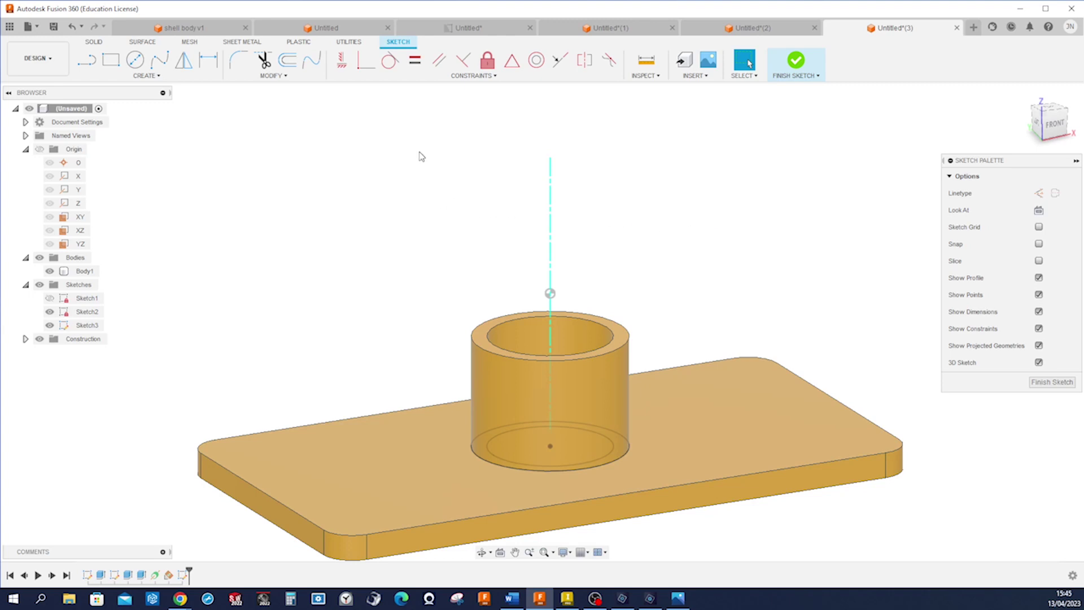
{"action": "left_click", "coordinate": [161, 80]}
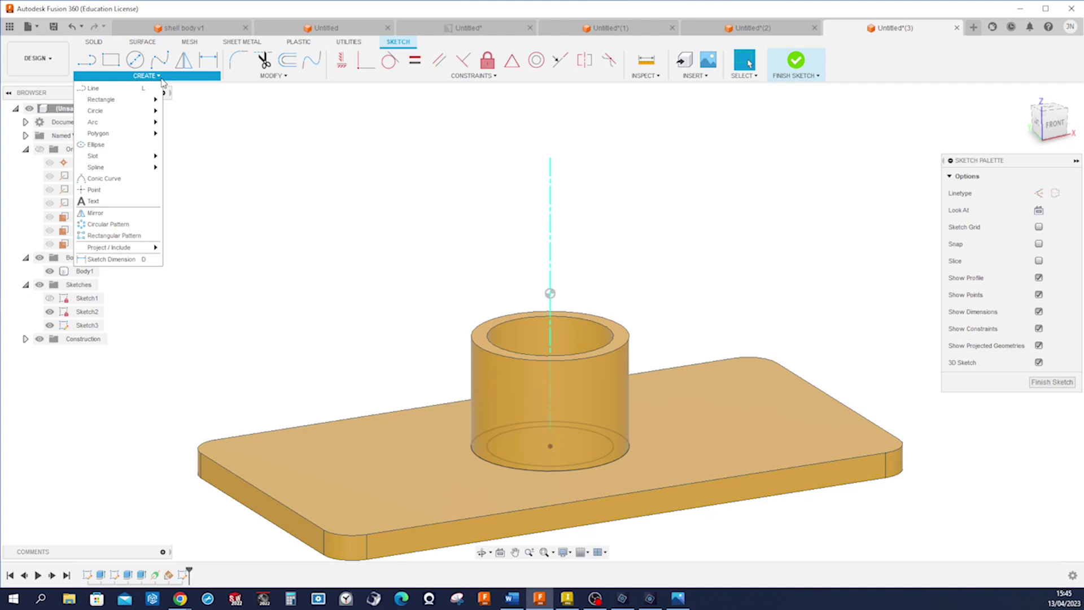
{"action": "mouse_move", "coordinate": [109, 246]}
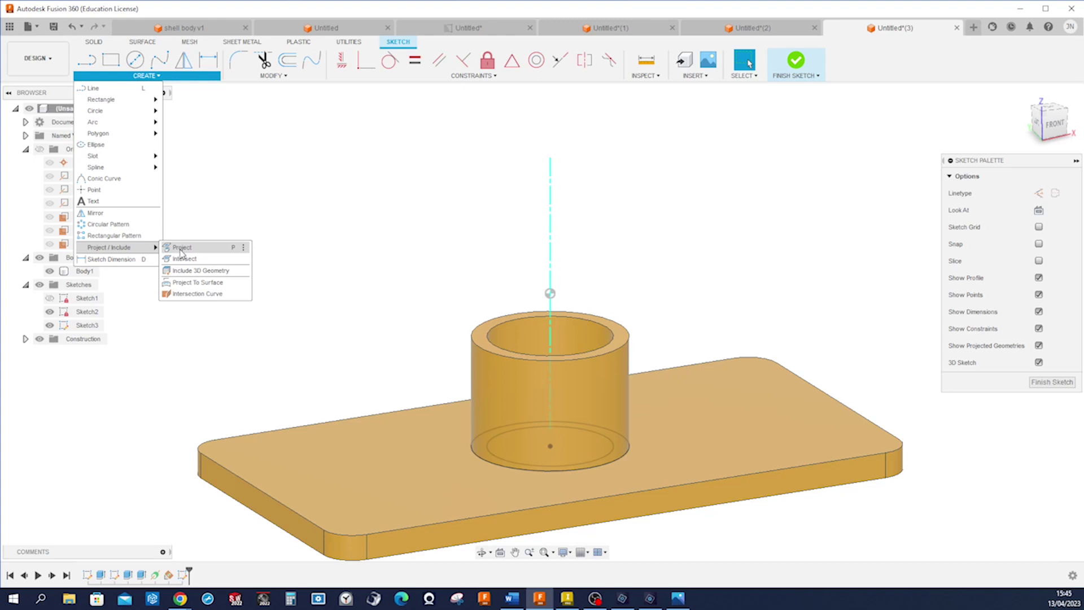
- Project the boss's top rim face and the plate's top face into Sketch3 as reference lines
{"action": "left_click", "coordinate": [182, 248]}
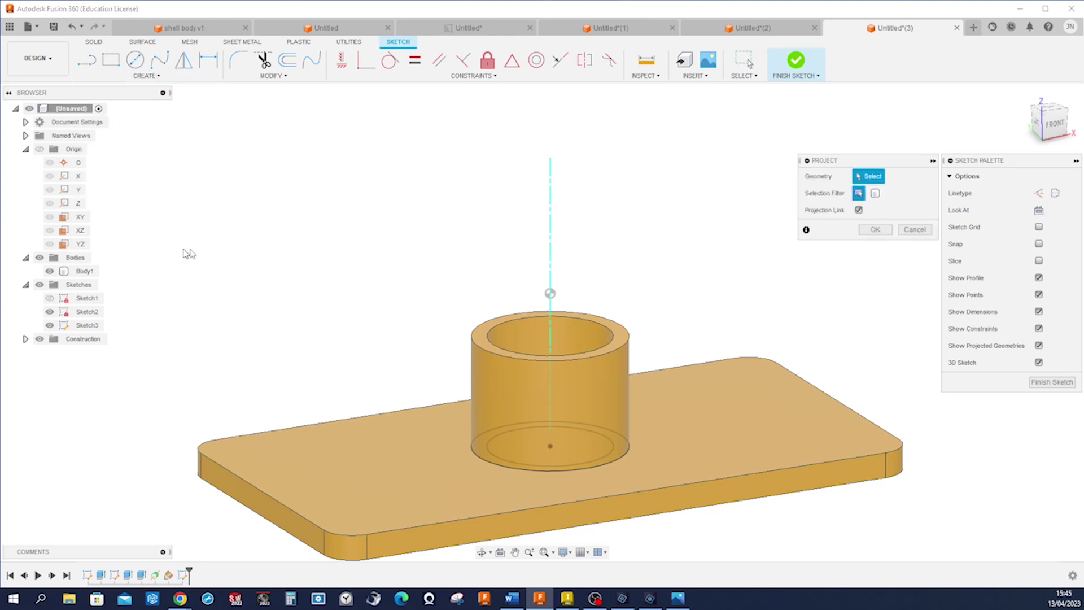
{"action": "left_click", "coordinate": [620, 338]}
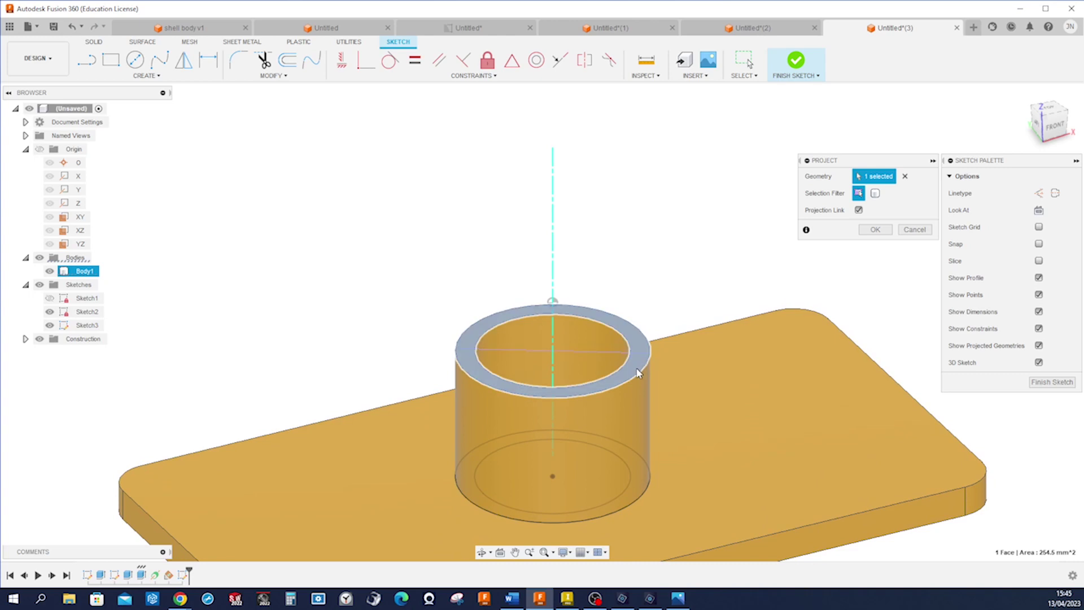
{"action": "scroll", "coordinate": [669, 365], "scroll_direction": "down", "scroll_amount": 1}
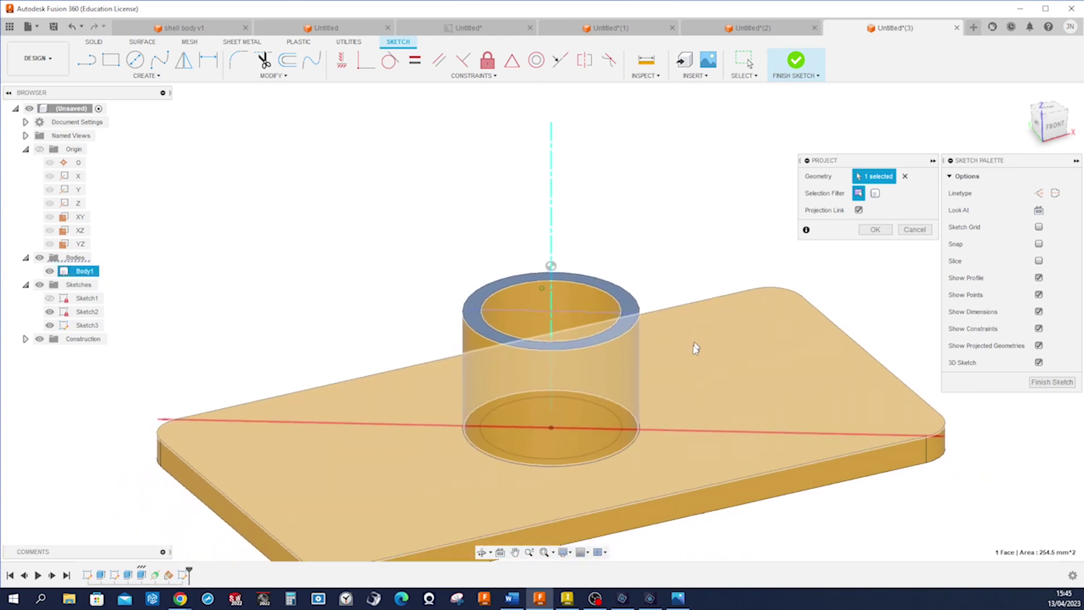
{"action": "left_click", "coordinate": [706, 403]}
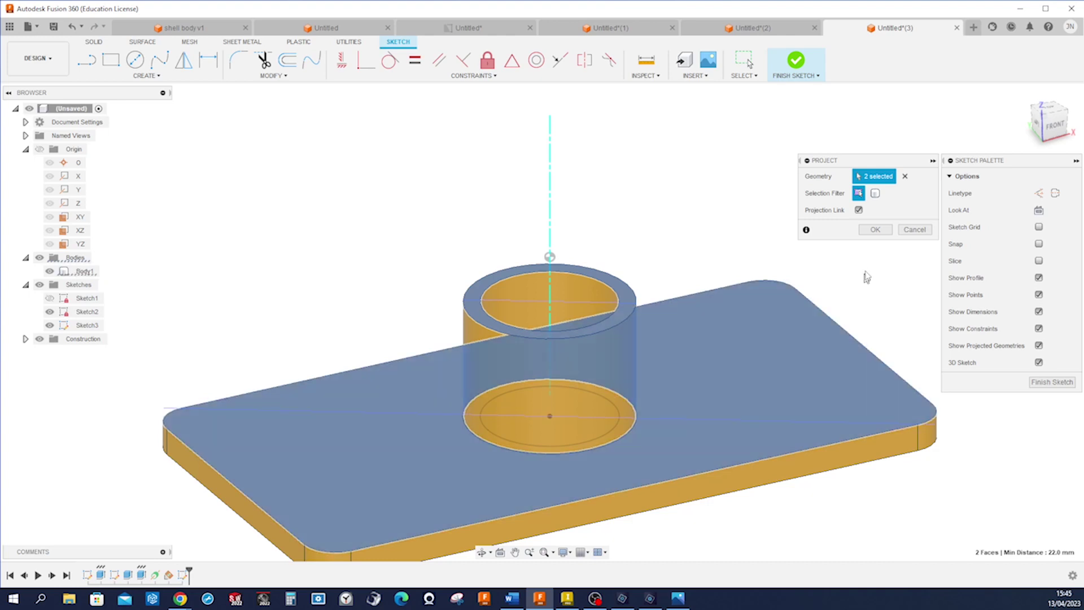
{"action": "left_click", "coordinate": [875, 230]}
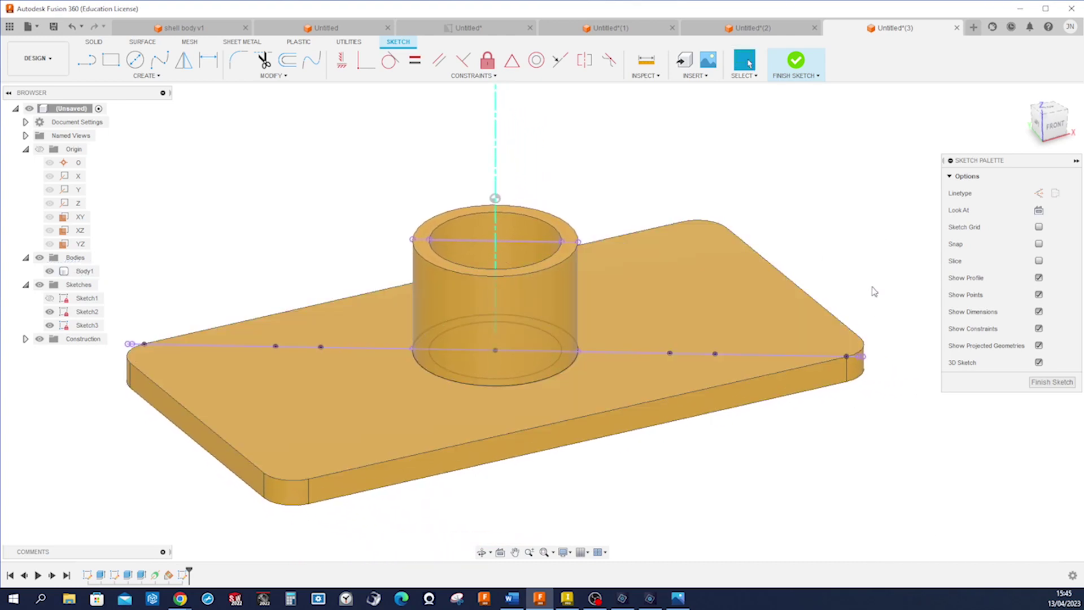
{"action": "left_click", "coordinate": [163, 79]}
- Intersect the boss's top face with the sketch plane to add its intersection curves
{"action": "middle_click_drag", "start_coordinate": [163, 79], "coordinate": [531, 255], "text": "shift"}
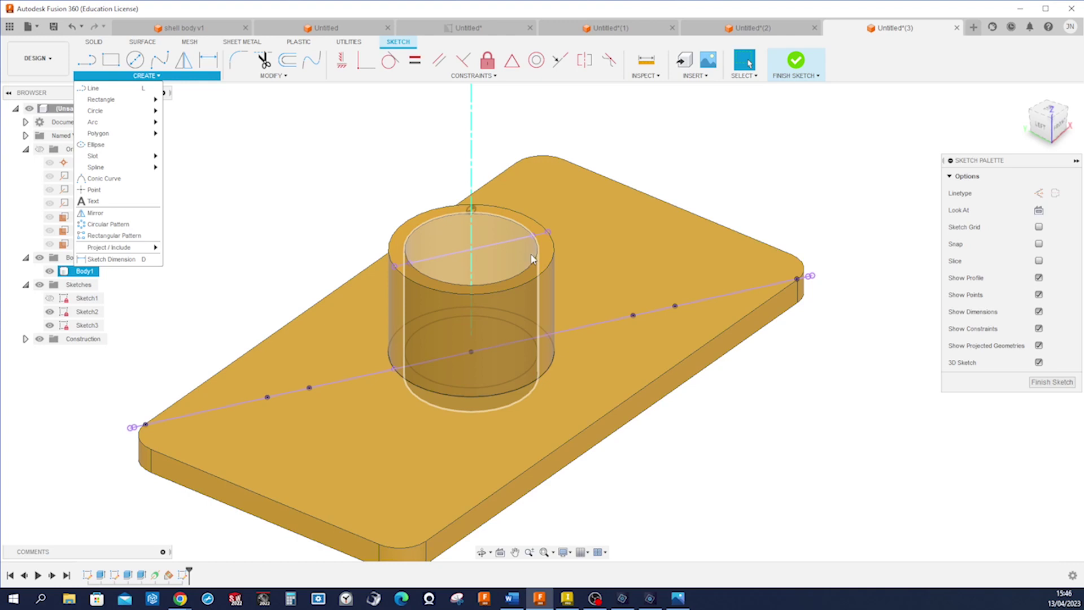
{"action": "mouse_move", "coordinate": [110, 247]}
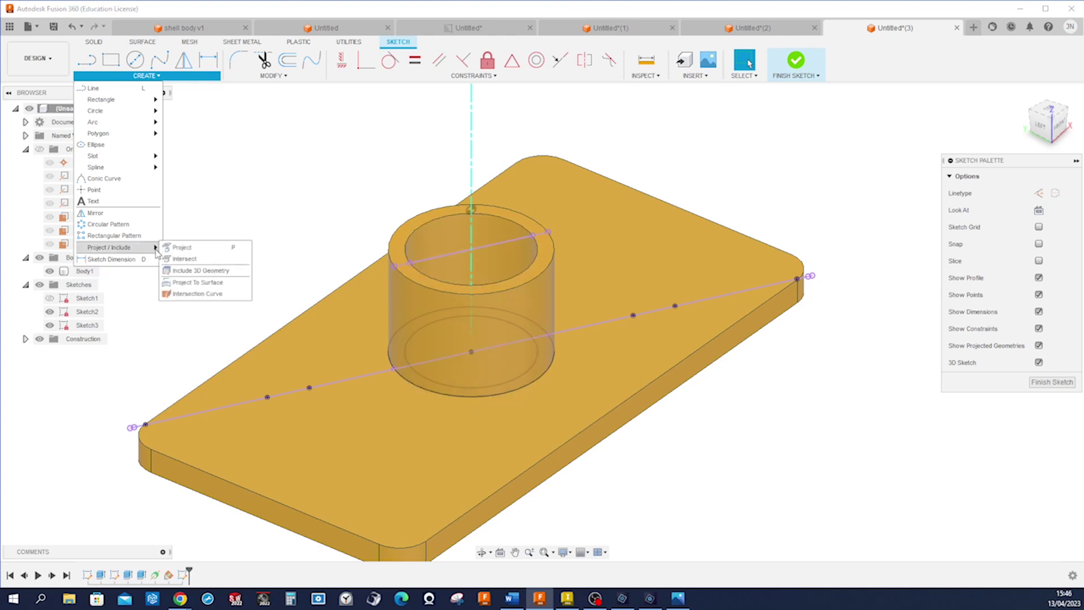
{"action": "left_click", "coordinate": [185, 258]}
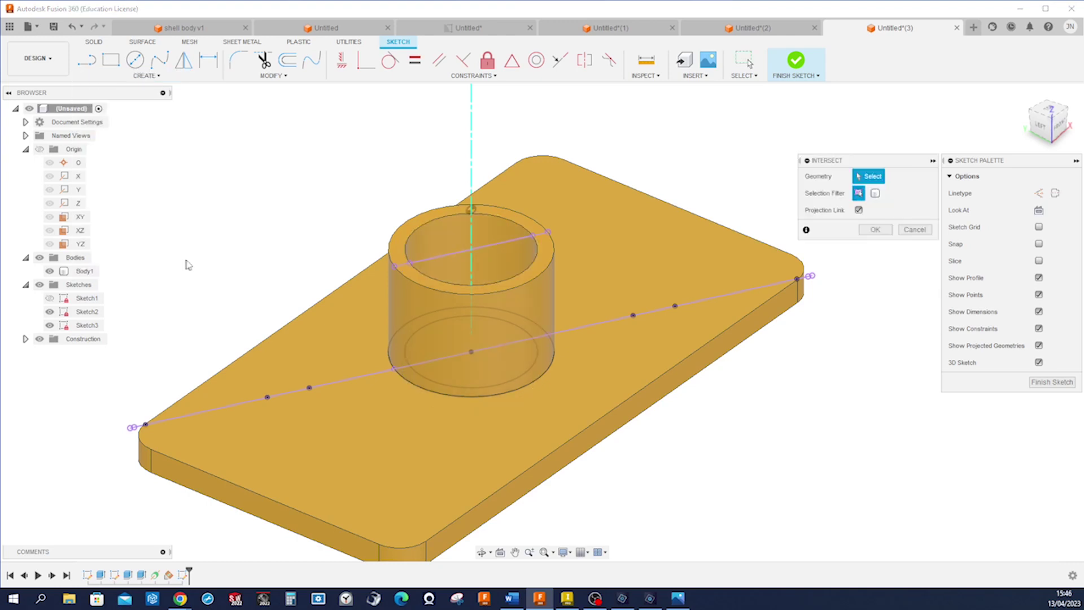
{"action": "left_click", "coordinate": [516, 258]}
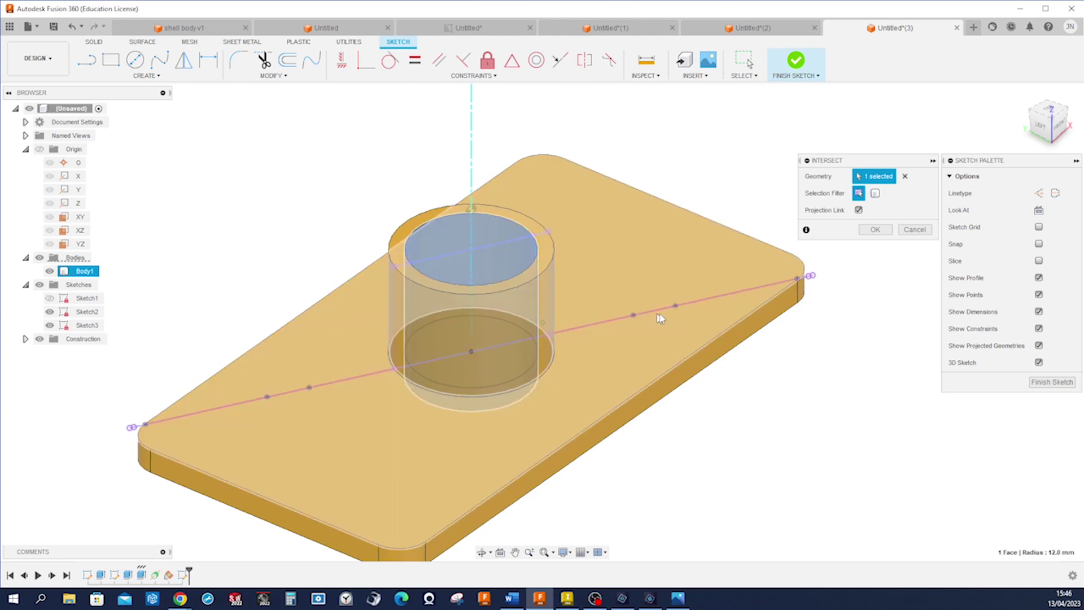
{"action": "left_click", "coordinate": [874, 229]}
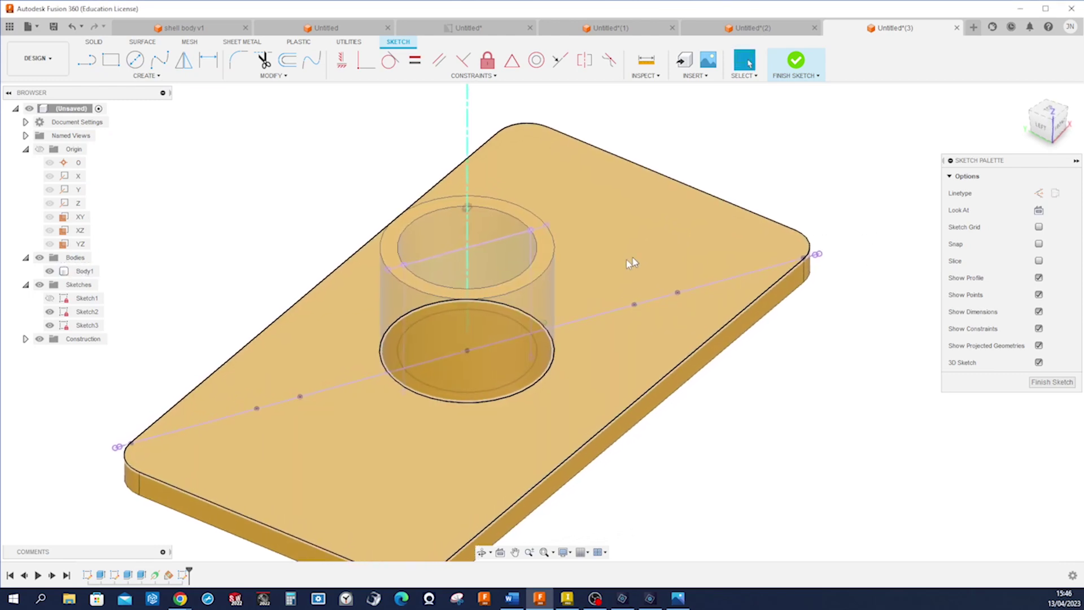
{"action": "scroll", "coordinate": [593, 257], "scroll_direction": "up", "scroll_amount": 1}
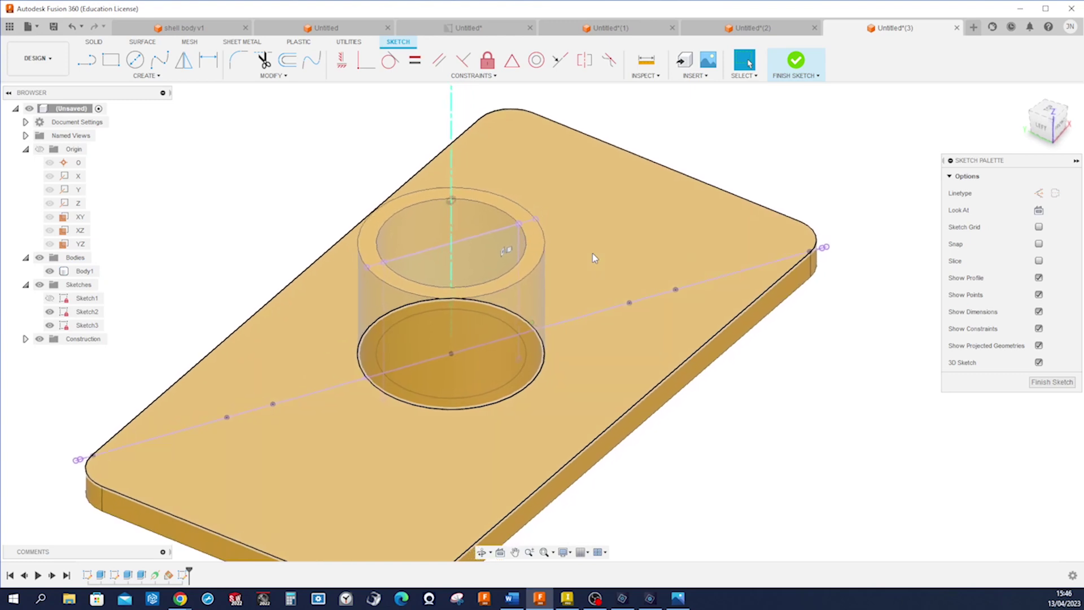
- Draw the rib's sloping line from the boss's outer rim down to the plate's centreline
{"action": "middle_click_drag", "start_coordinate": [592, 254], "coordinate": [757, 251], "text": "shift"}
{"action": "key", "text": "s"}
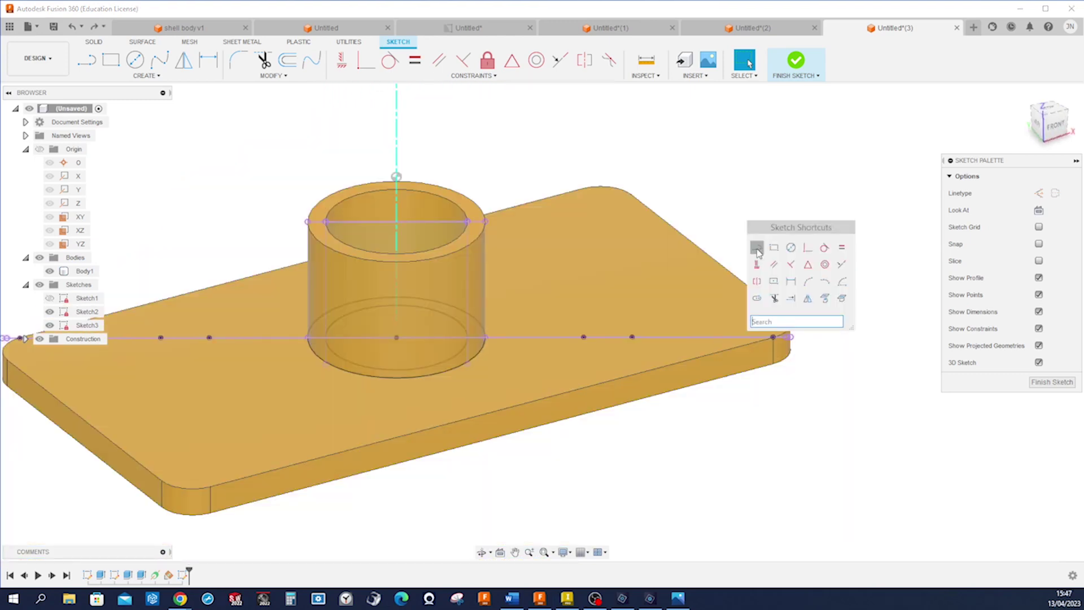
{"action": "left_click", "coordinate": [757, 247]}
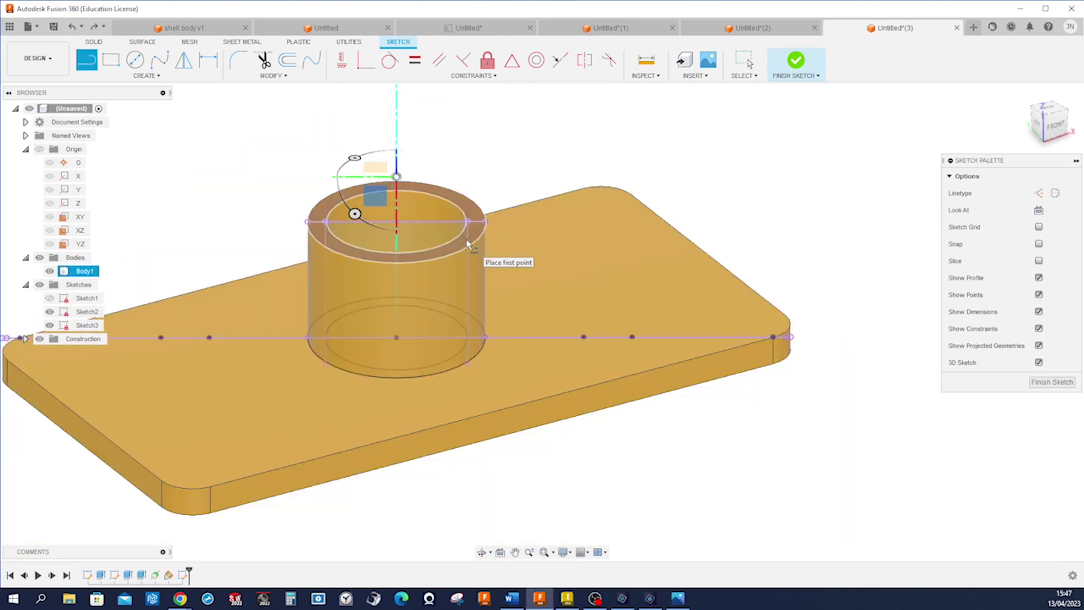
{"action": "left_click", "coordinate": [466, 241]}
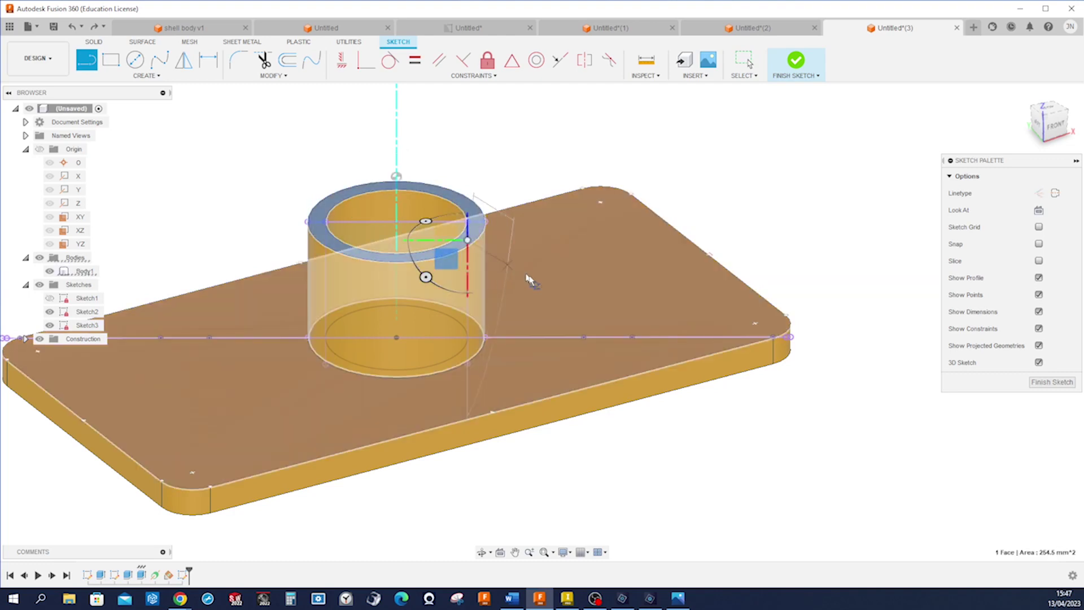
{"action": "double_click", "coordinate": [622, 339]}
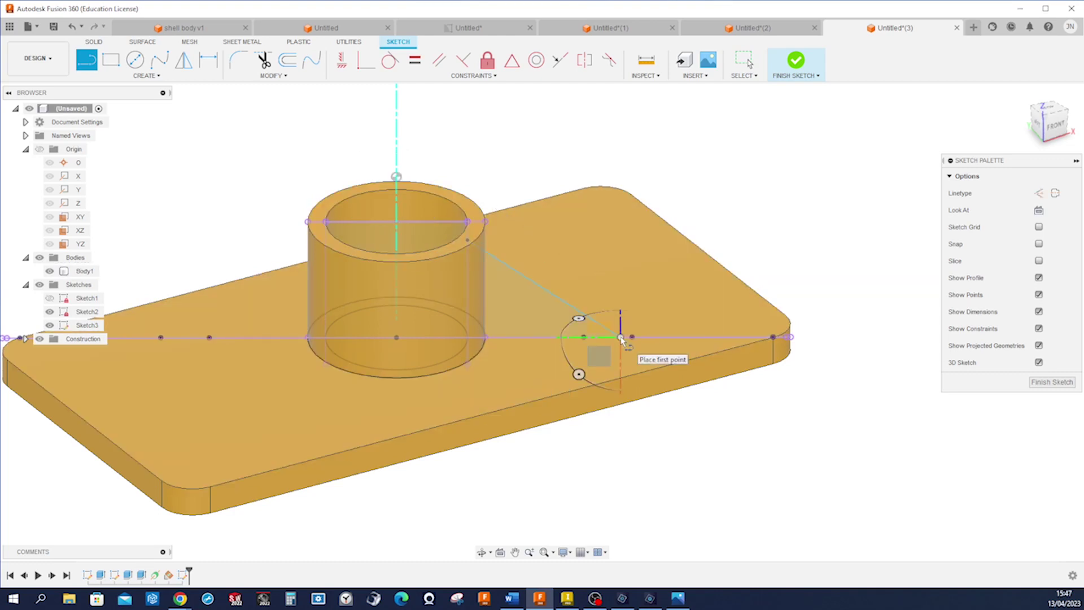
{"action": "key", "text": "Escape"}
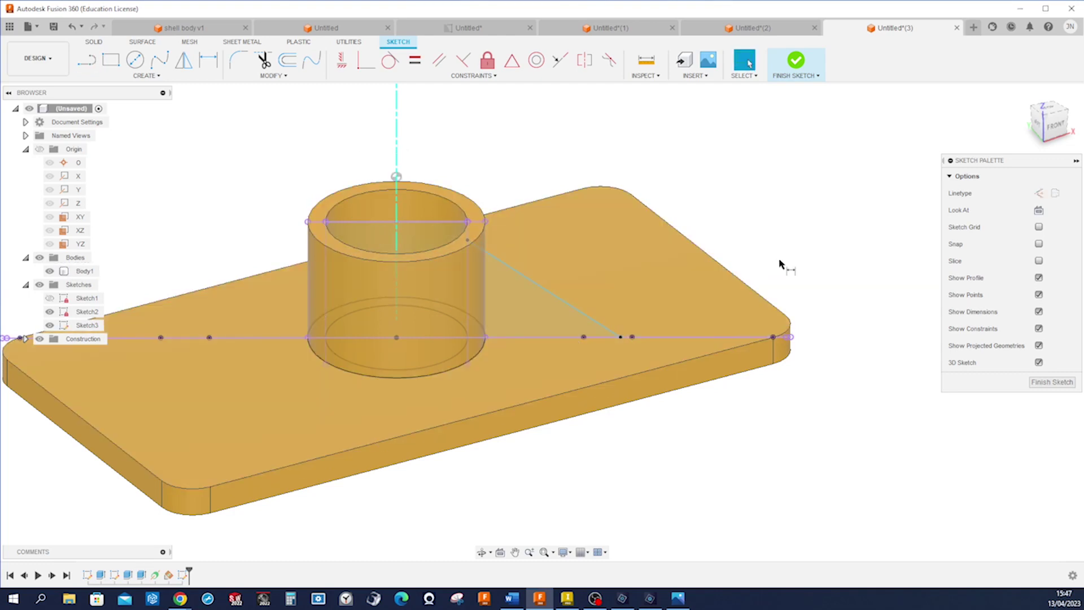
- Dimension the line at 24° to the plate and 48 mm from the boss centre, then finish the sketch
{"action": "key", "text": "d"}
{"action": "left_click", "coordinate": [594, 321]}
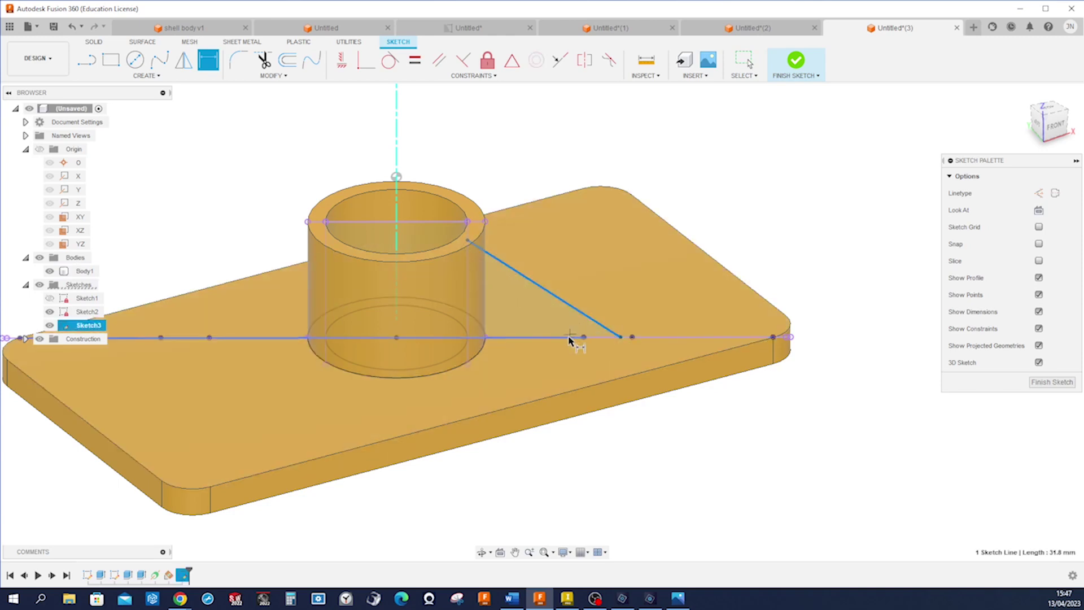
{"action": "left_click", "coordinate": [567, 337]}
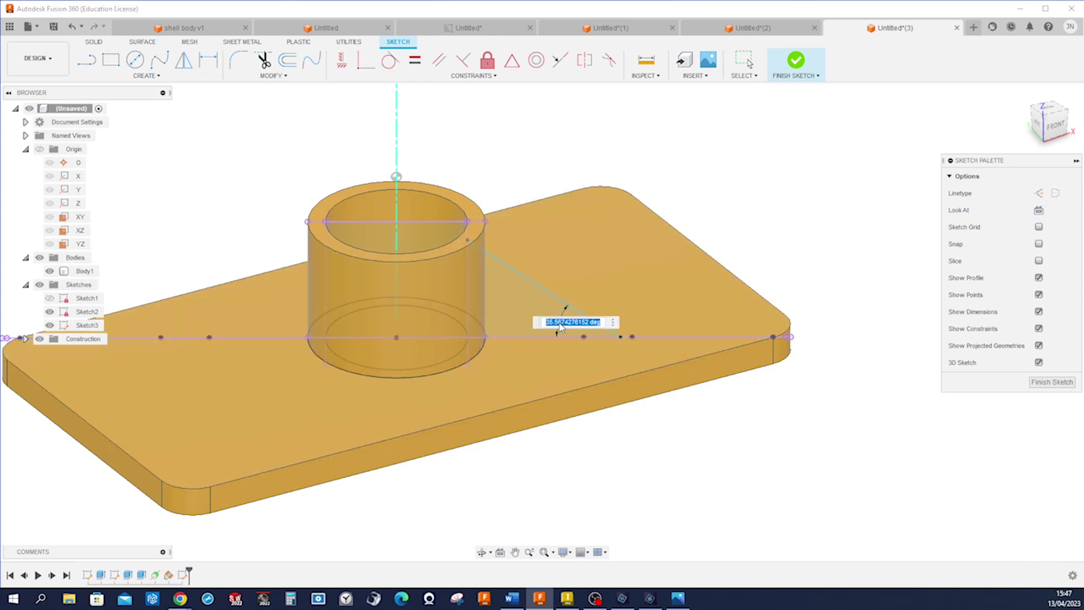
{"action": "type", "text": "24"}
{"action": "key", "text": "Return"}
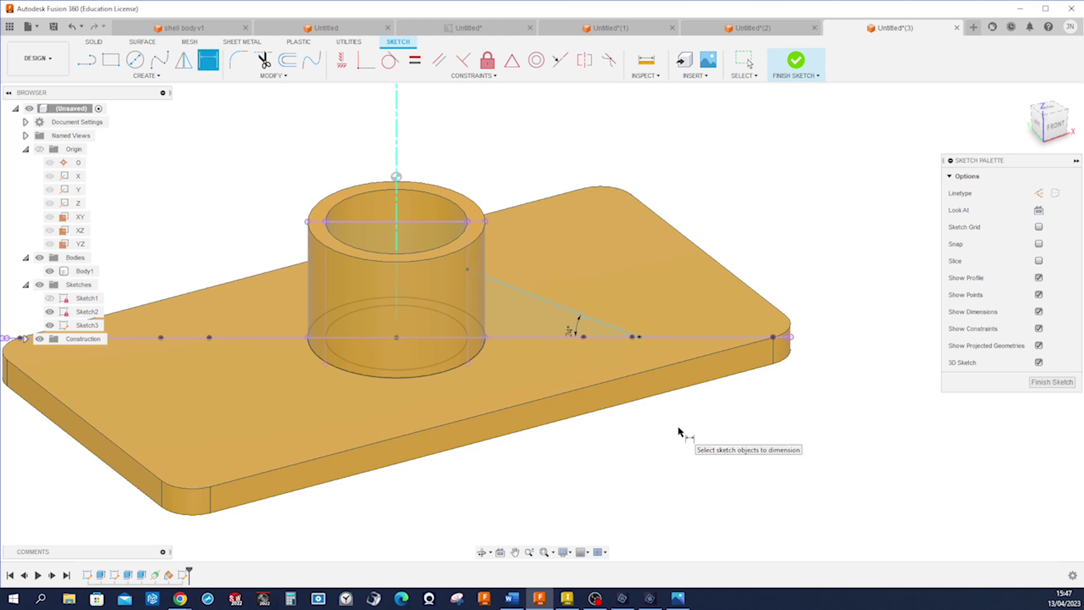
{"action": "middle_click_drag", "start_coordinate": [677, 432], "coordinate": [653, 370], "text": "shift"}
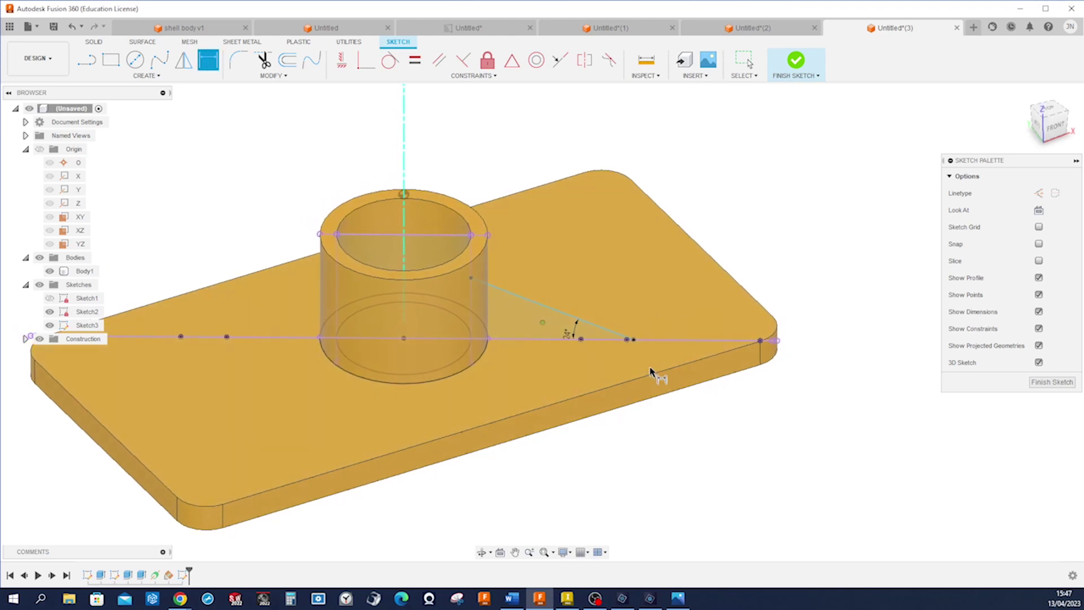
{"action": "left_click", "coordinate": [404, 339], "text": "shift"}
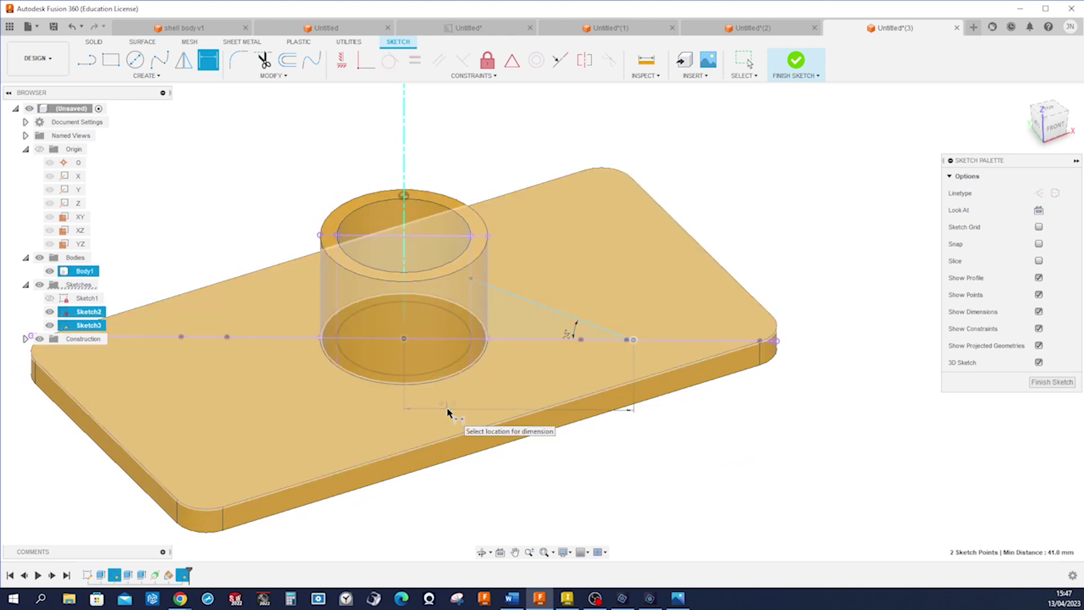
{"action": "left_click", "coordinate": [449, 412]}
{"action": "type", "text": "45"}
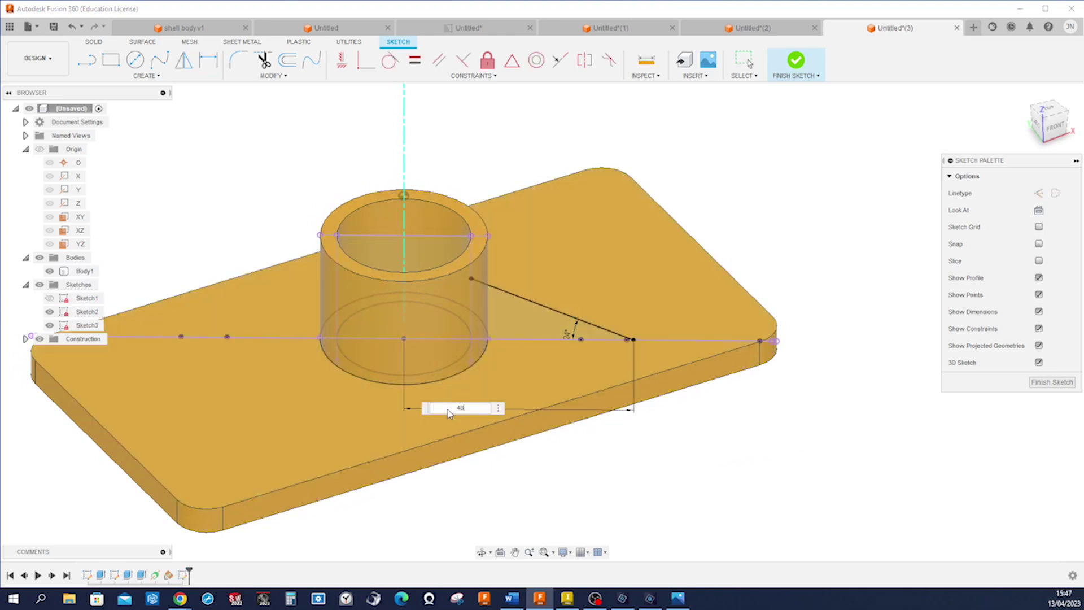
{"action": "key", "text": "Return"}
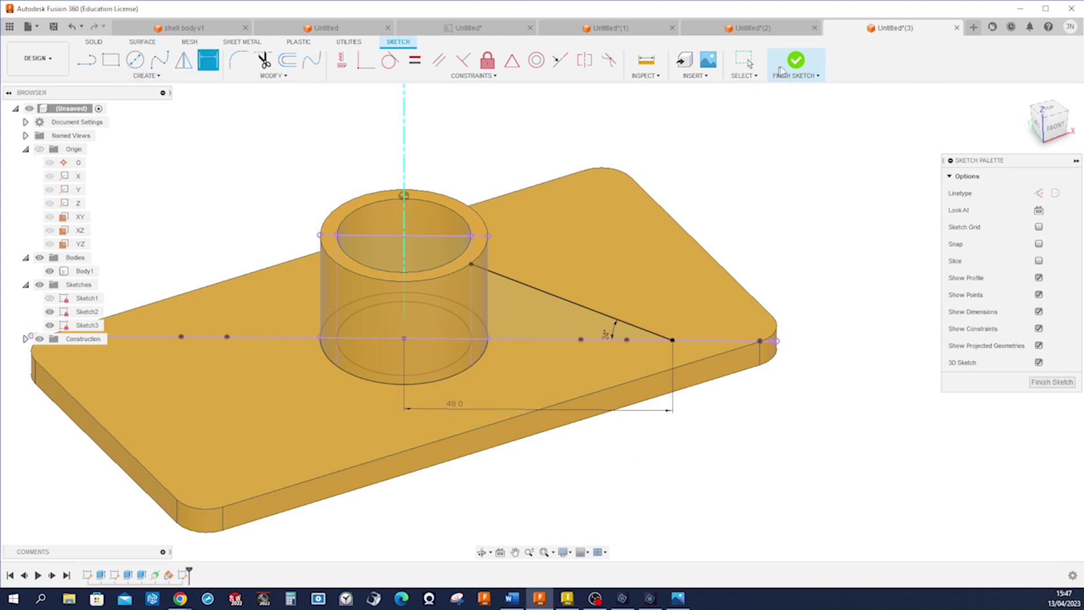
{"action": "left_click", "coordinate": [797, 61]}
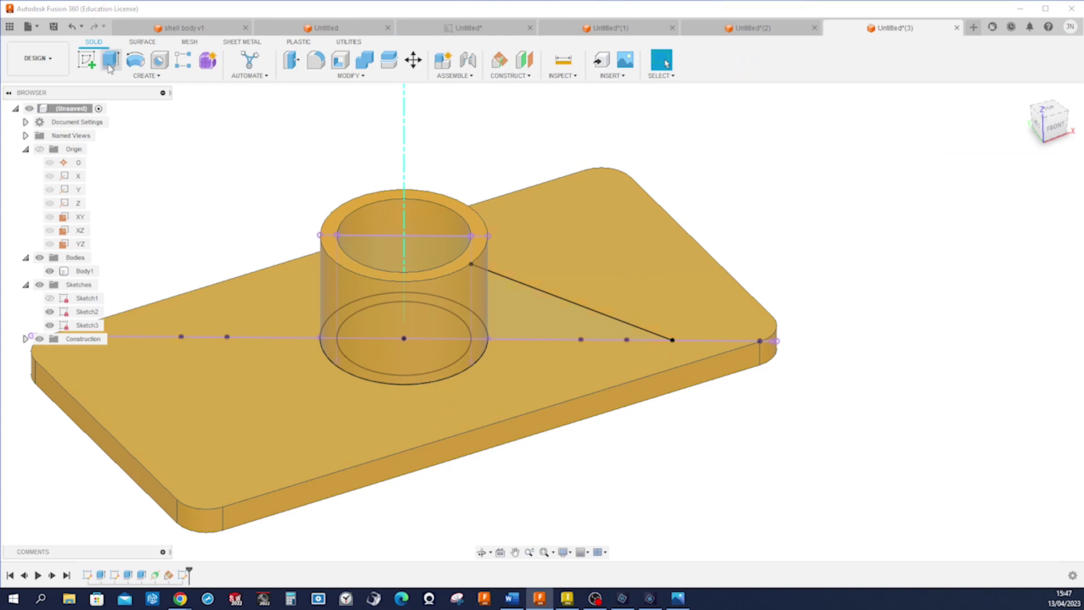
- Extrude the triangular rib profile Symmetric, whole length 6 mm, with Operation set to Join
{"action": "left_click", "coordinate": [110, 60]}
{"action": "left_click", "coordinate": [511, 312]}
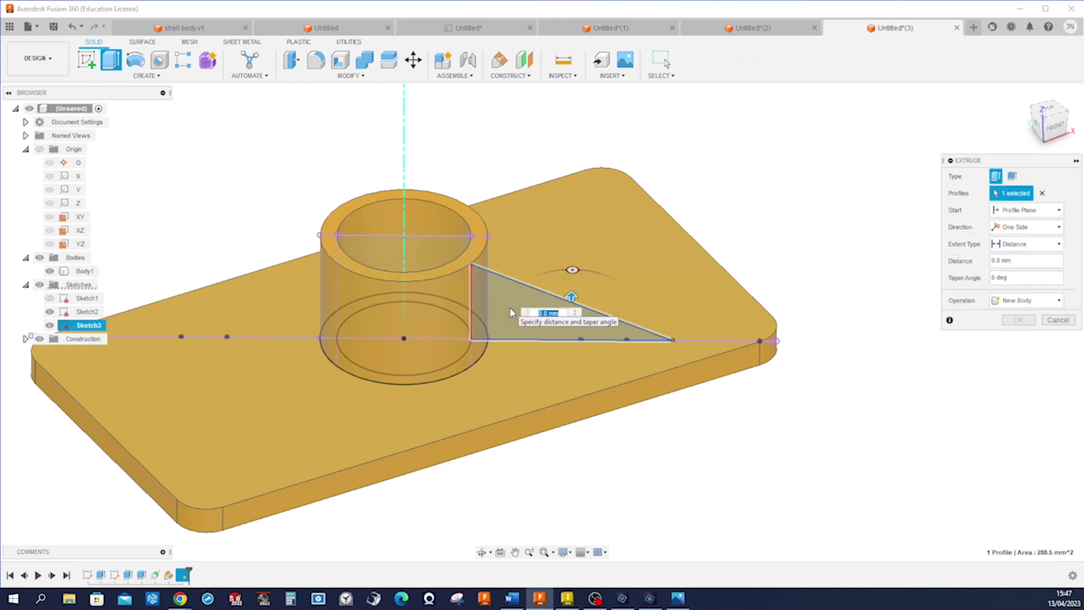
{"action": "left_click", "coordinate": [1058, 227]}
{"action": "left_click", "coordinate": [1034, 264]}
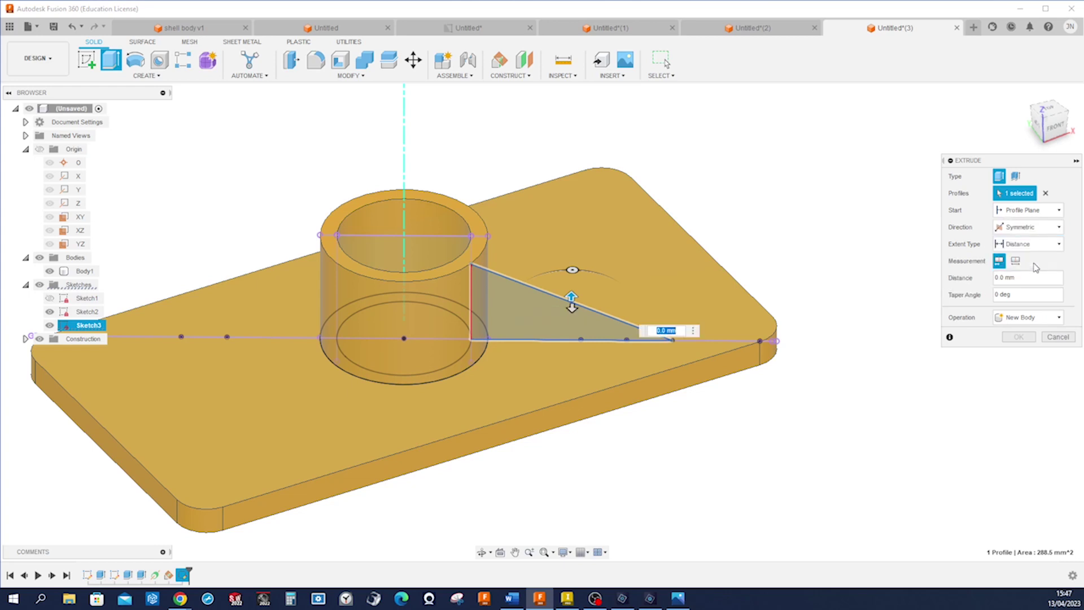
{"action": "left_click", "coordinate": [1015, 260]}
{"action": "left_click", "coordinate": [993, 279]}
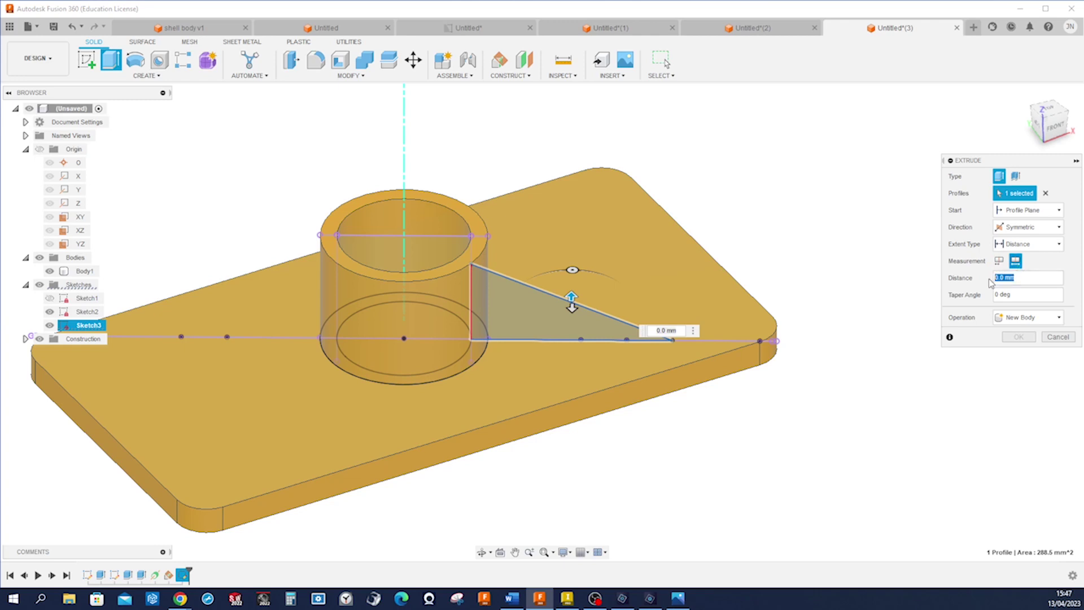
{"action": "type", "text": "6"}
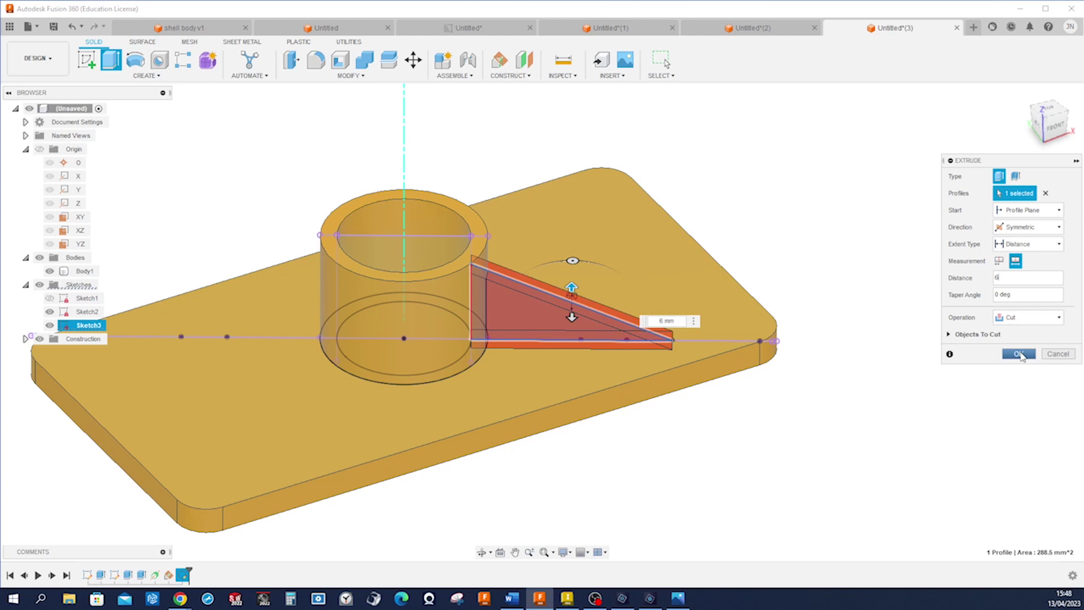
{"action": "left_click", "coordinate": [1059, 318]}
{"action": "left_click", "coordinate": [1016, 328]}
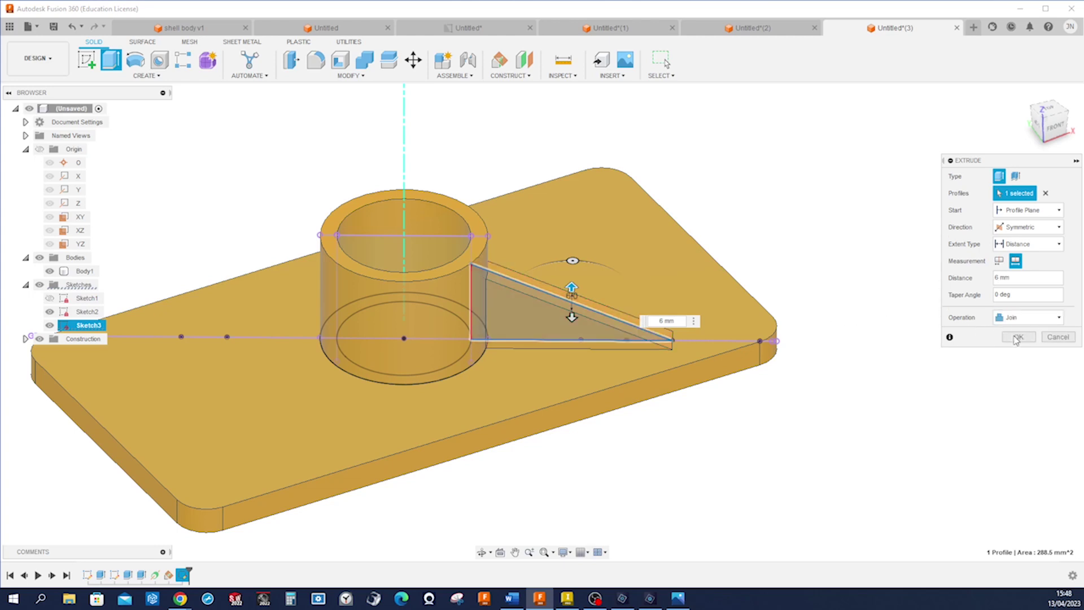
- Commit the 6 mm symmetric rib extrude as a solid joined to the base plate
{"action": "left_click", "coordinate": [1017, 337]}
{"action": "middle_click_drag", "start_coordinate": [915, 322], "coordinate": [977, 346], "text": "shift"}
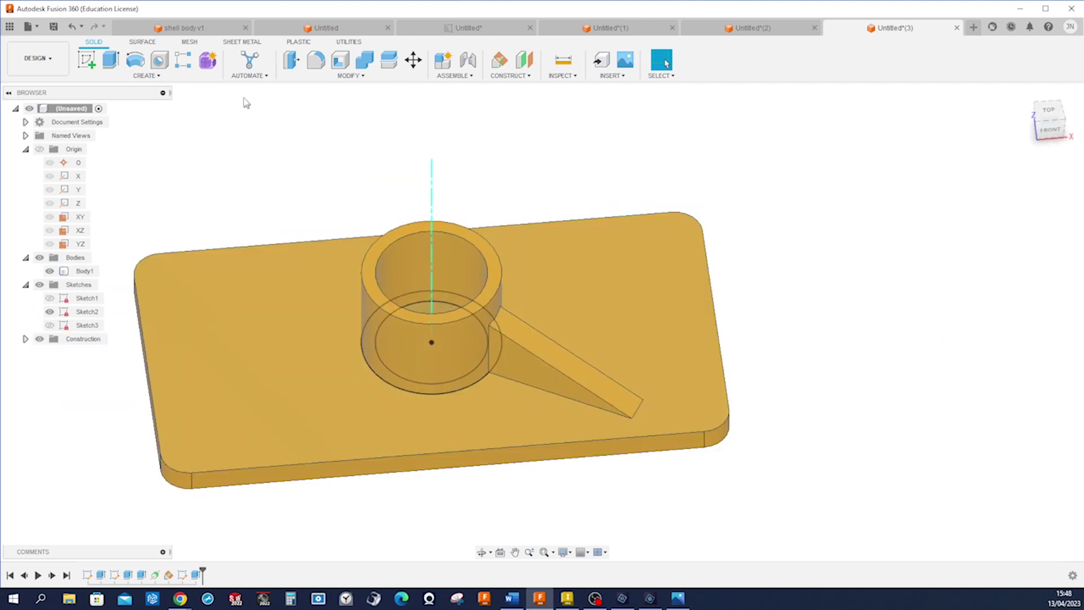
{"action": "left_click", "coordinate": [183, 59]}
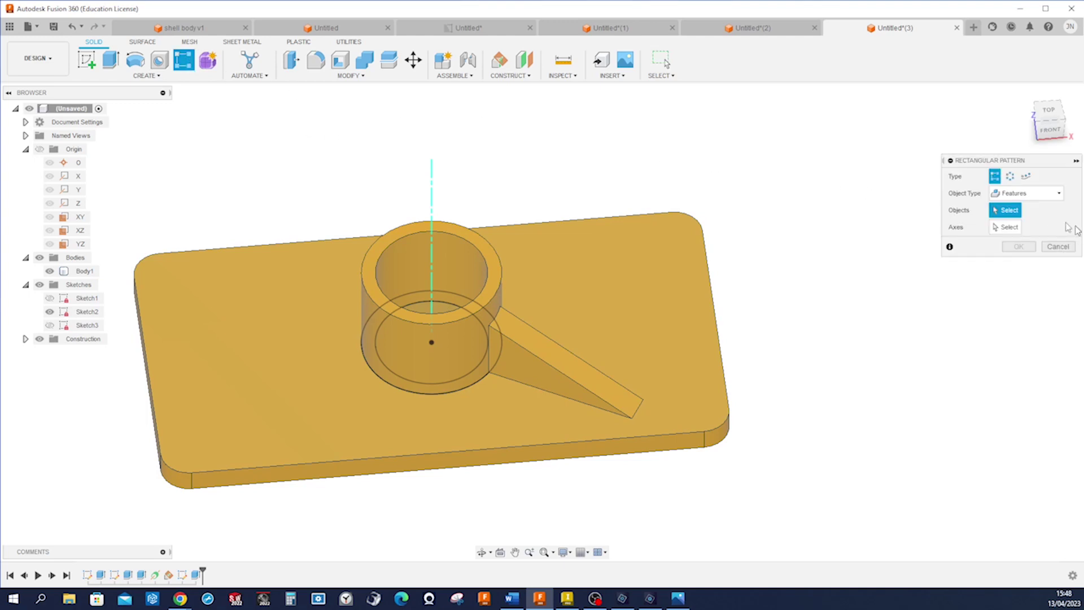
- Circular-pattern the rib about the central axis with quantity 6, suppressing instances so the remaining ribs are evenly spaced
{"action": "left_click", "coordinate": [1009, 177]}
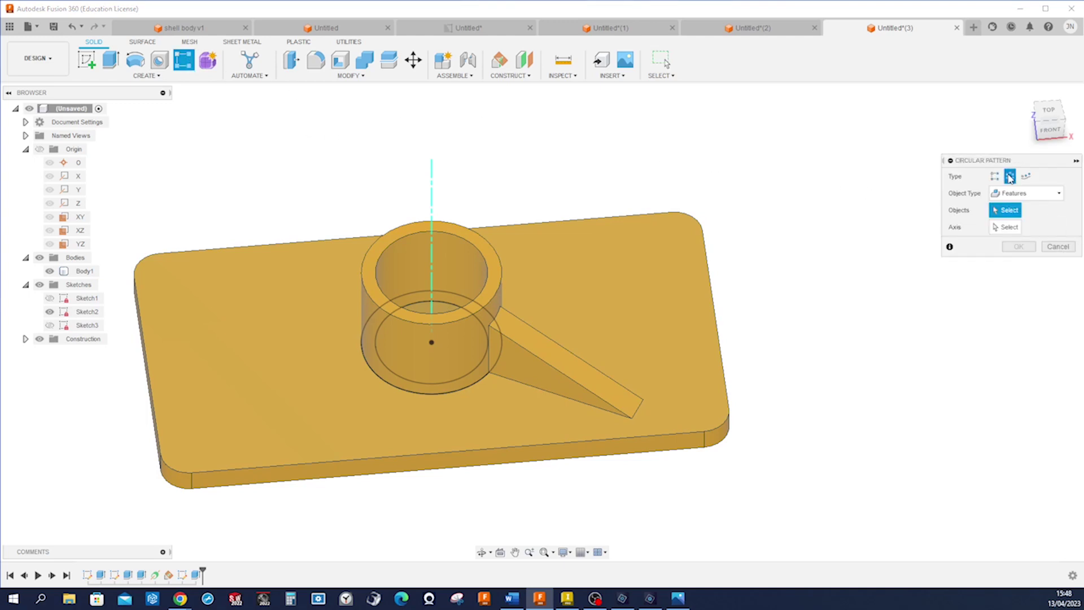
{"action": "left_click", "coordinate": [554, 352]}
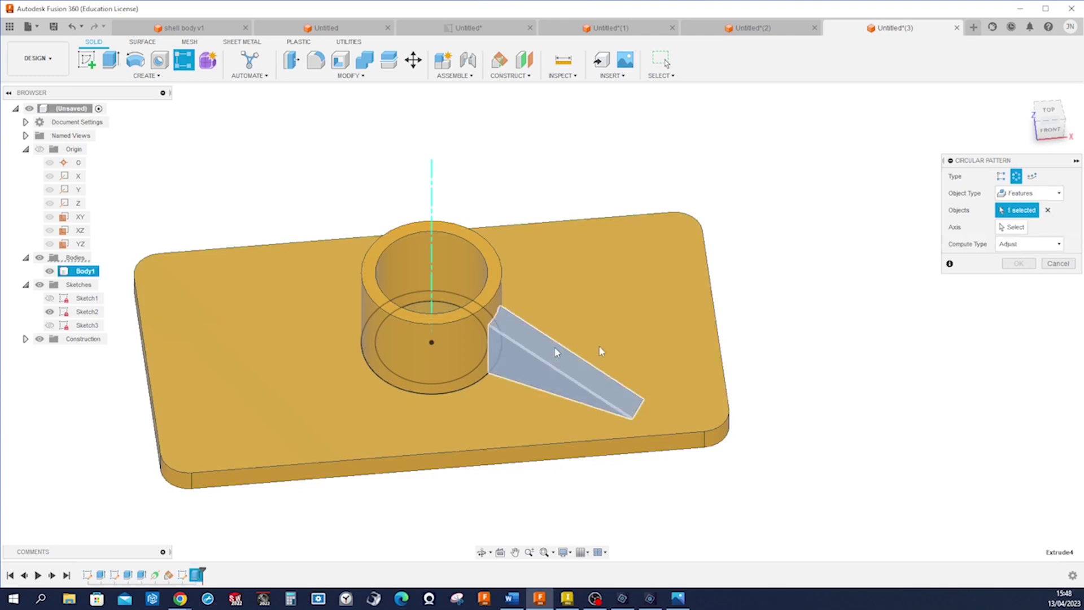
{"action": "left_click", "coordinate": [1012, 227]}
{"action": "left_click", "coordinate": [432, 184]}
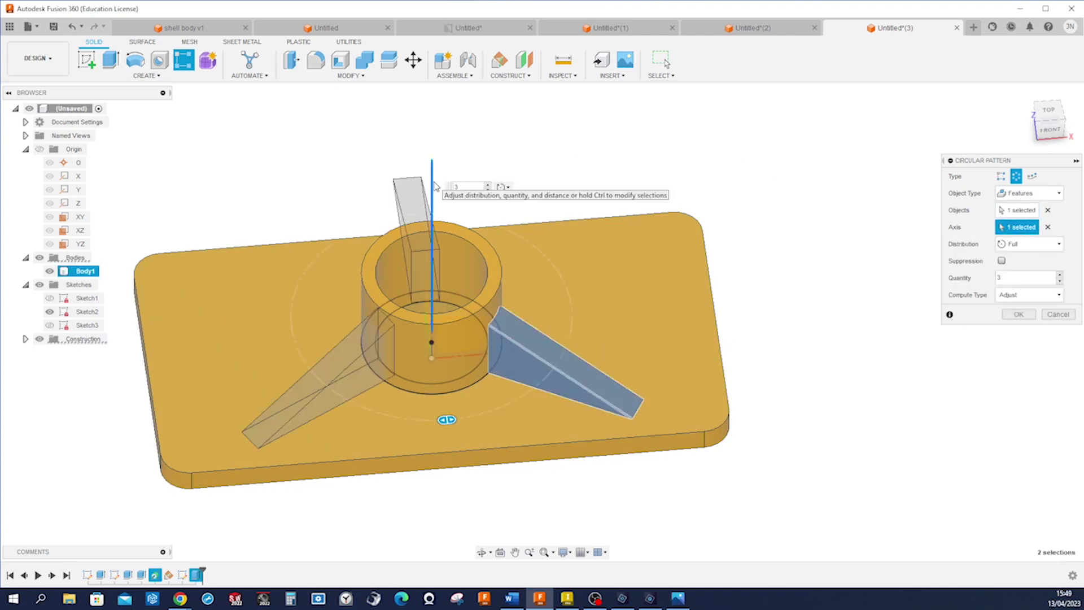
{"action": "left_click", "coordinate": [487, 184]}
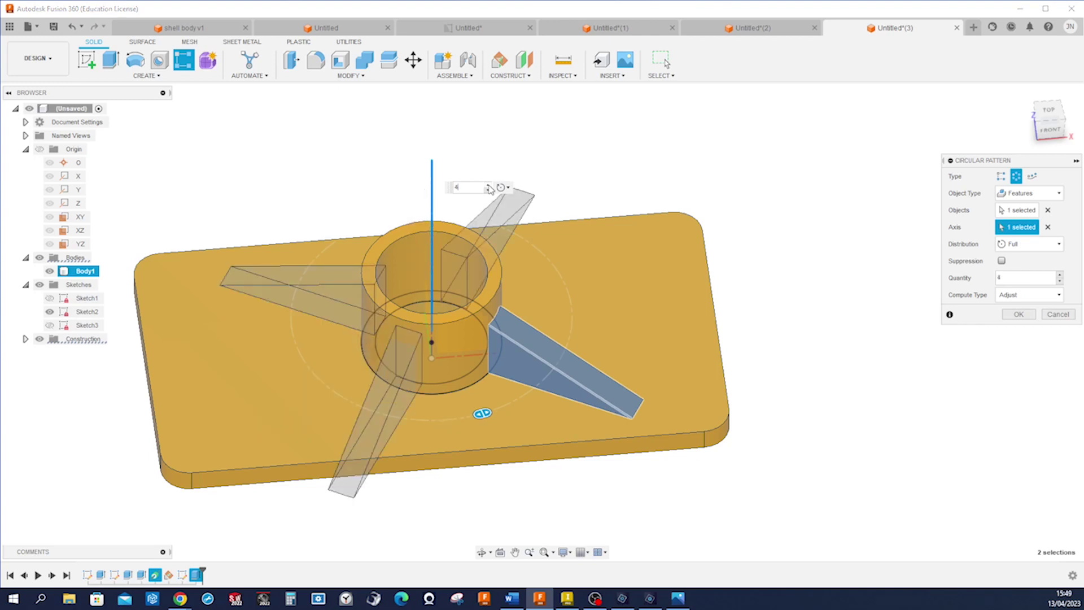
{"action": "left_click", "coordinate": [488, 185]}
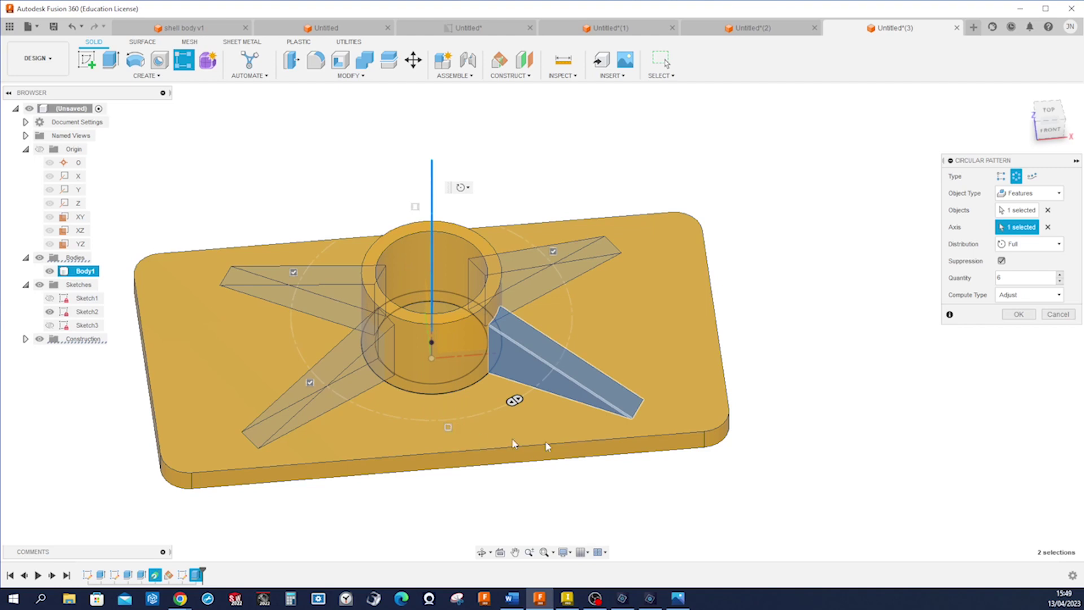
{"action": "left_click", "coordinate": [1014, 316]}
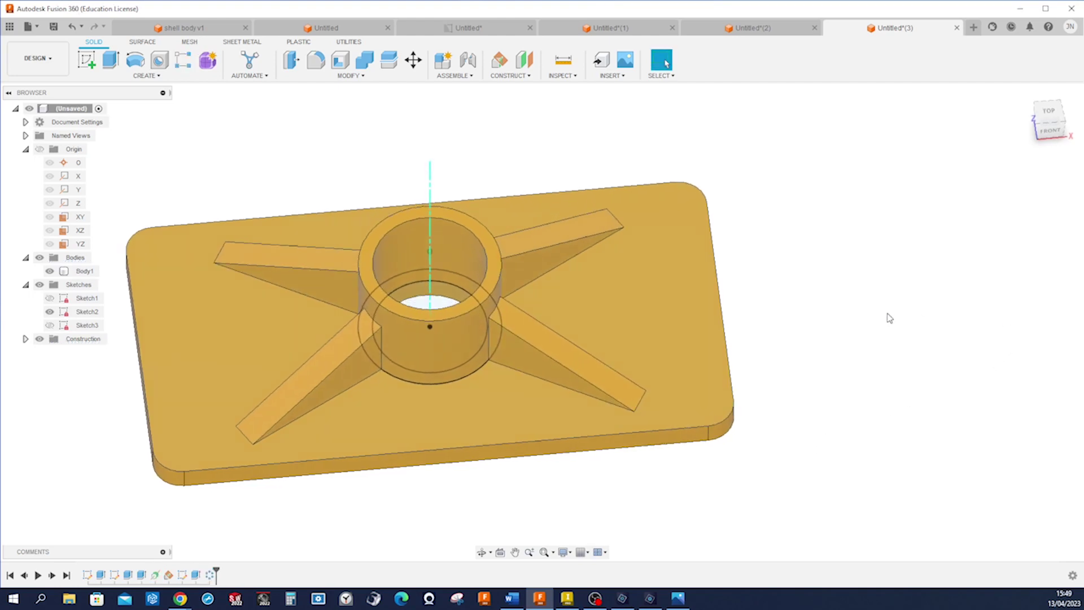
- Hide the Sketch2 circles and show the Sketch1 corner points from the browser
{"action": "middle_click_drag", "start_coordinate": [887, 318], "coordinate": [330, 184], "text": "shift"}
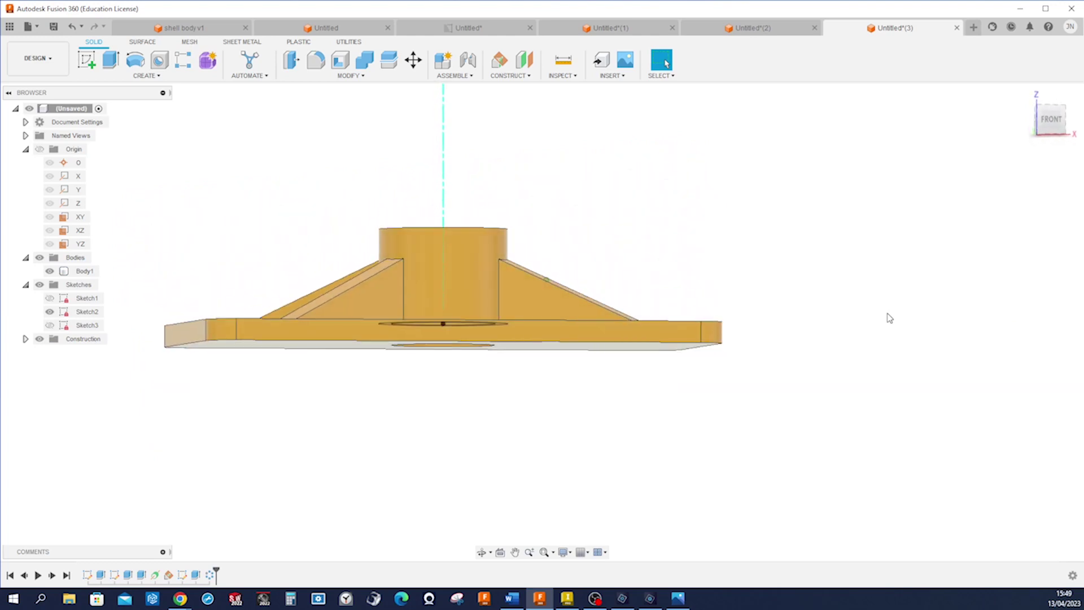
{"action": "left_click", "coordinate": [50, 311]}
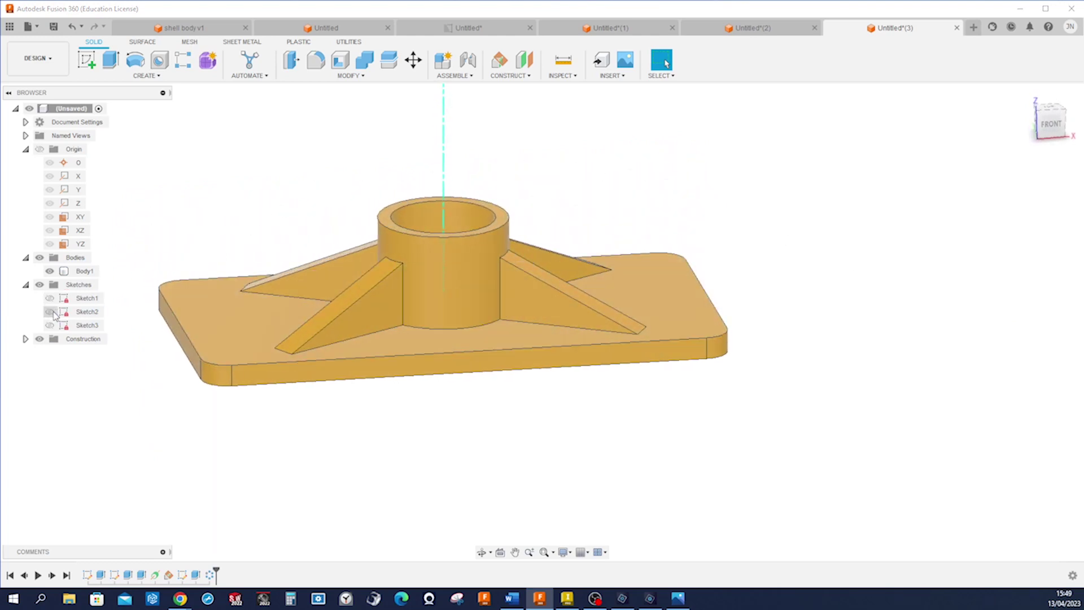
{"action": "left_click", "coordinate": [50, 298]}
{"action": "mouse_move", "coordinate": [230, 424]}
{"action": "middle_mouse_down", "text": "shift"}
{"action": "mouse_move", "coordinate": [325, 437]}
{"action": "mouse_move", "coordinate": [133, 346]}
{"action": "middle_mouse_up", "text": "shift"}
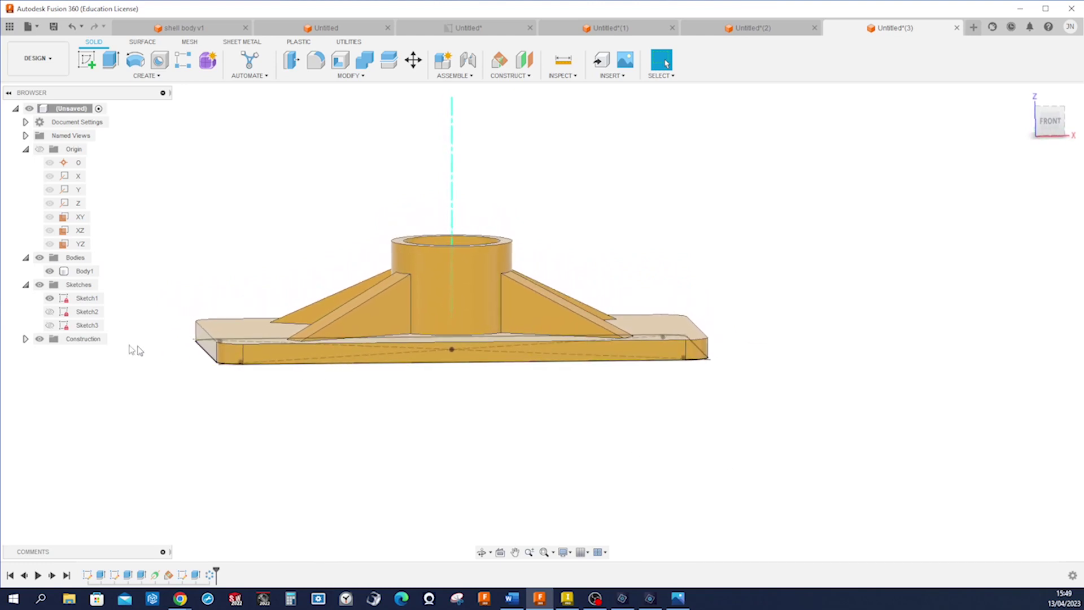
- Hide the central construction Axis1 and tilt the view onto the plate's top face
{"action": "left_click", "coordinate": [25, 339]}
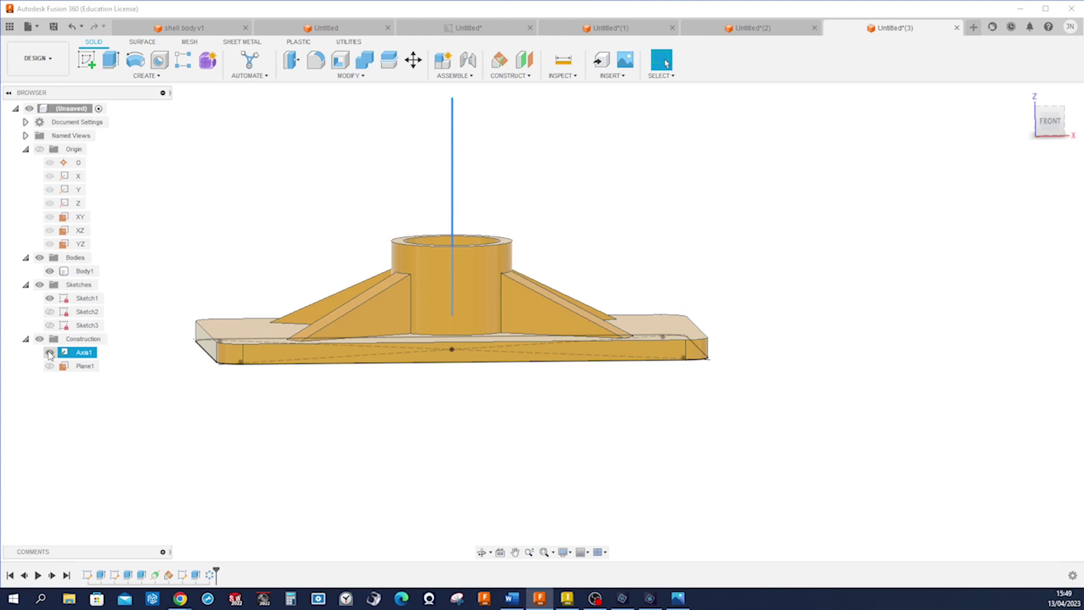
{"action": "left_click", "coordinate": [49, 353]}
{"action": "mouse_move", "coordinate": [173, 418]}
{"action": "middle_mouse_down", "text": "shift"}
{"action": "mouse_move", "coordinate": [185, 415]}
{"action": "mouse_move", "coordinate": [167, 382]}
{"action": "middle_mouse_up", "text": "shift"}
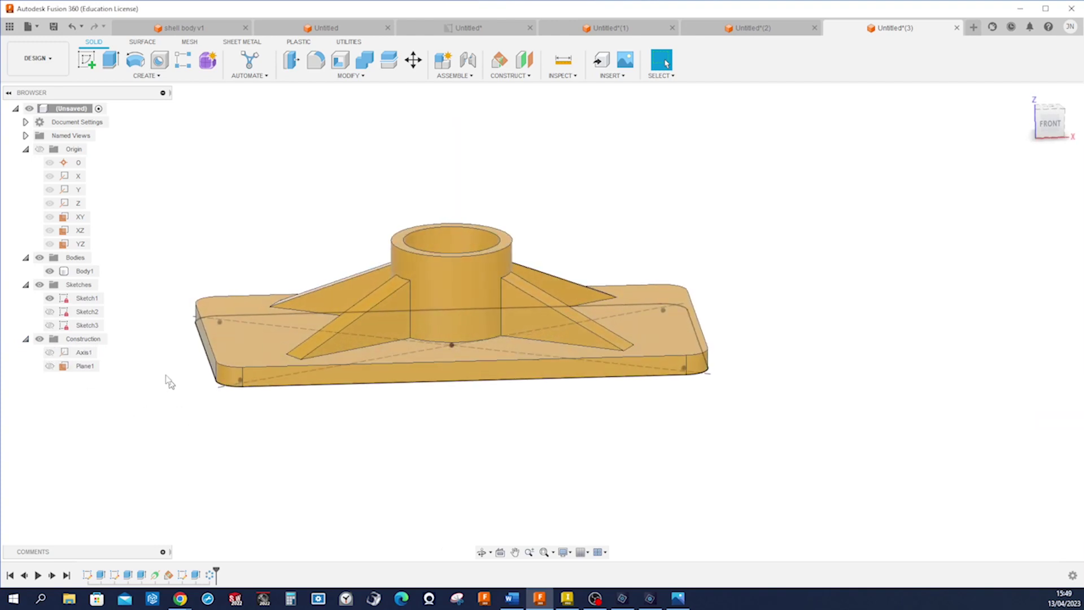
{"action": "left_click", "coordinate": [159, 60]}
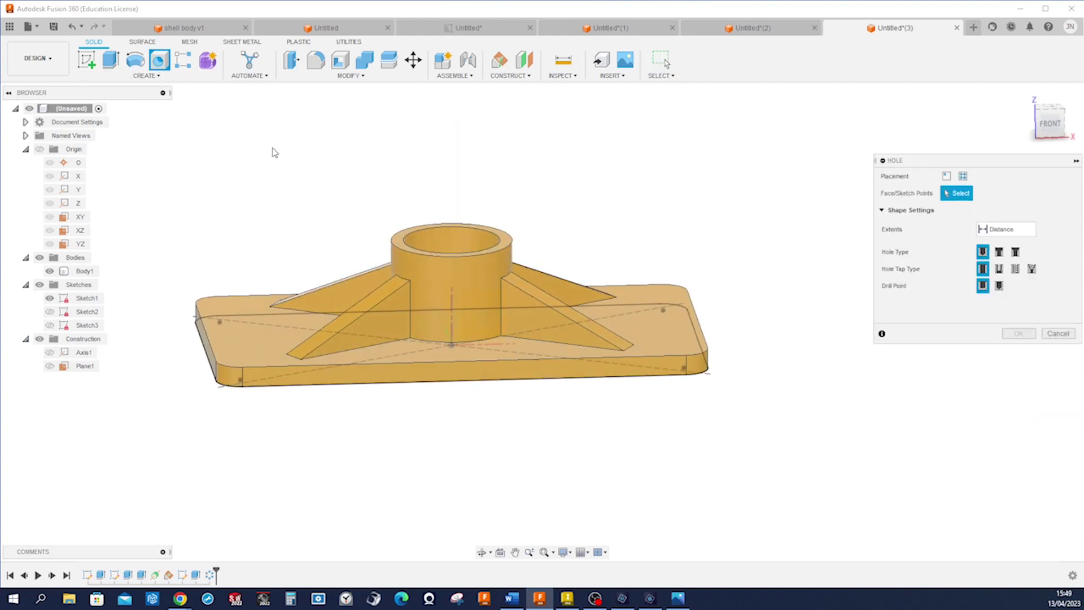
- Place holes at the four corner sketch points of Sketch1 and cut them through the base plate
{"action": "middle_click_drag", "start_coordinate": [687, 226], "coordinate": [914, 320], "text": "shift"}
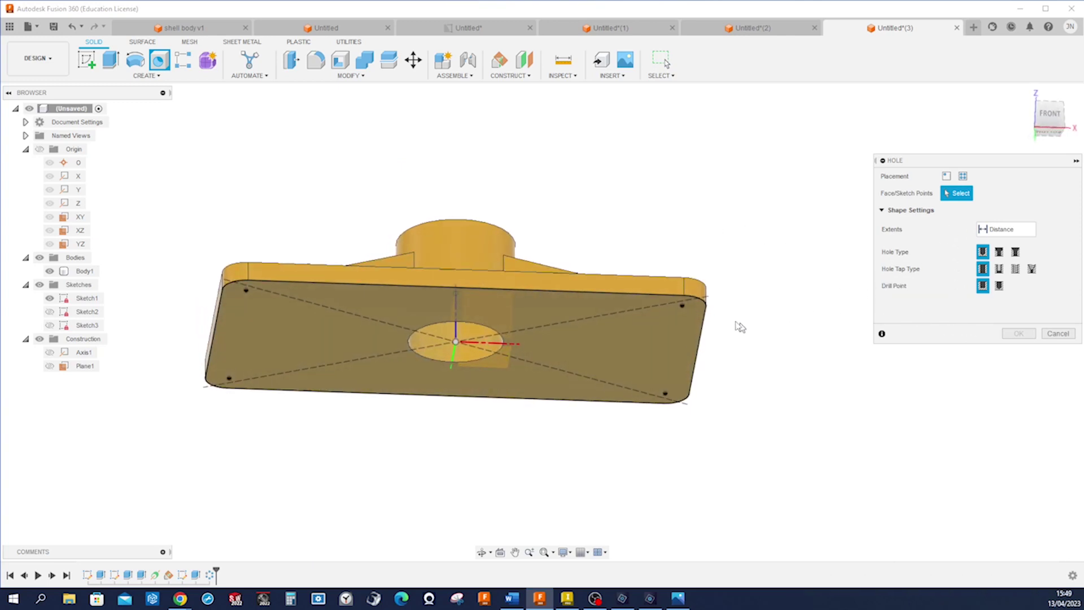
{"action": "middle_click_drag", "start_coordinate": [736, 324], "coordinate": [679, 311], "text": "shift"}
{"action": "left_click", "coordinate": [682, 307]}
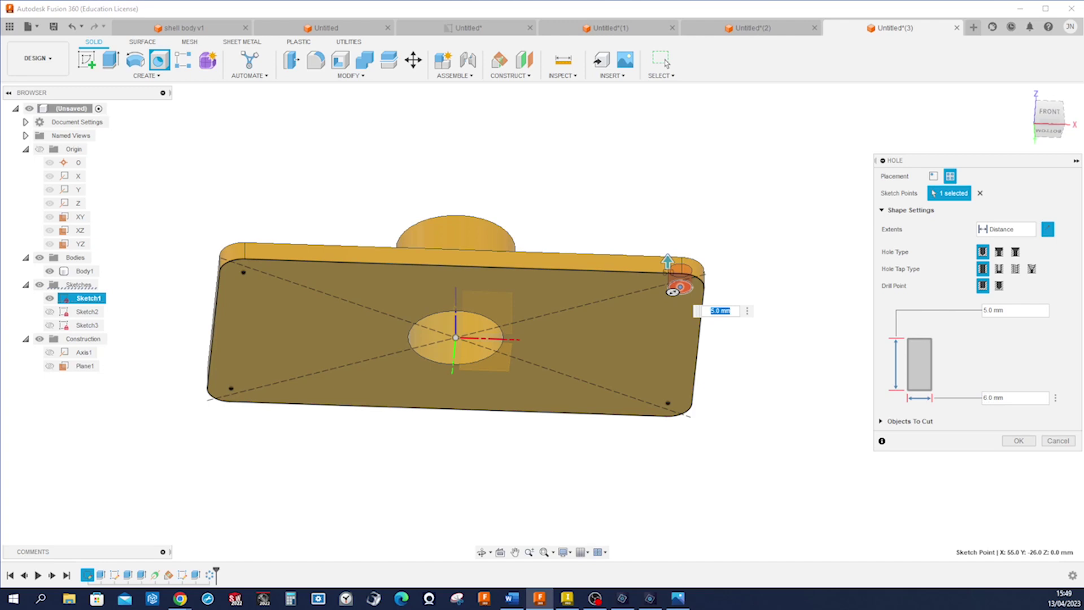
{"action": "middle_click_drag", "start_coordinate": [787, 364], "coordinate": [826, 394], "text": "shift"}
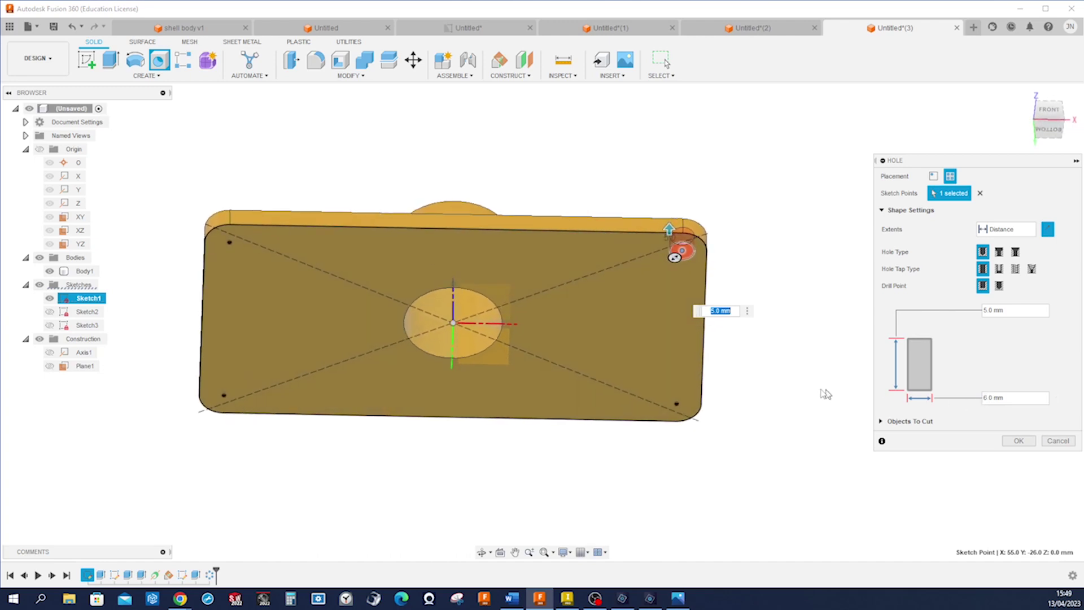
{"action": "left_click", "coordinate": [682, 402]}
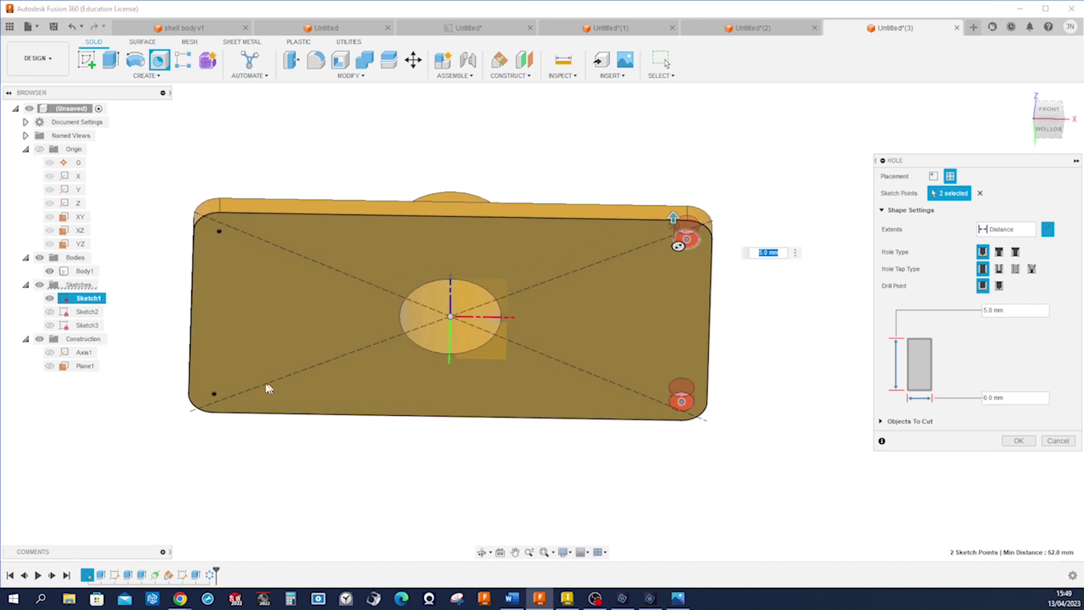
{"action": "left_click", "coordinate": [214, 395]}
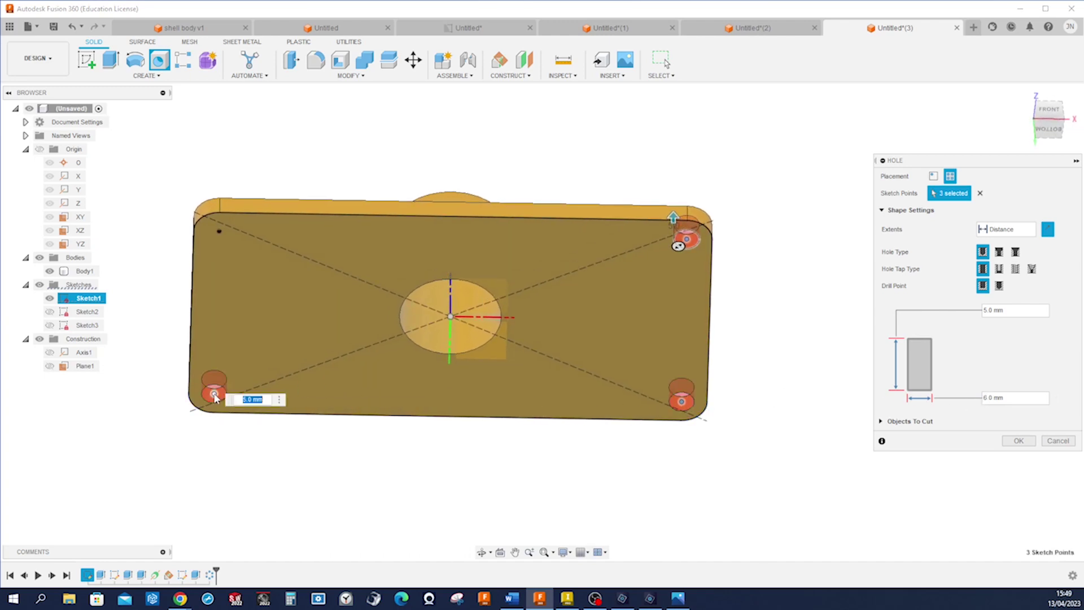
{"action": "left_click", "coordinate": [218, 232]}
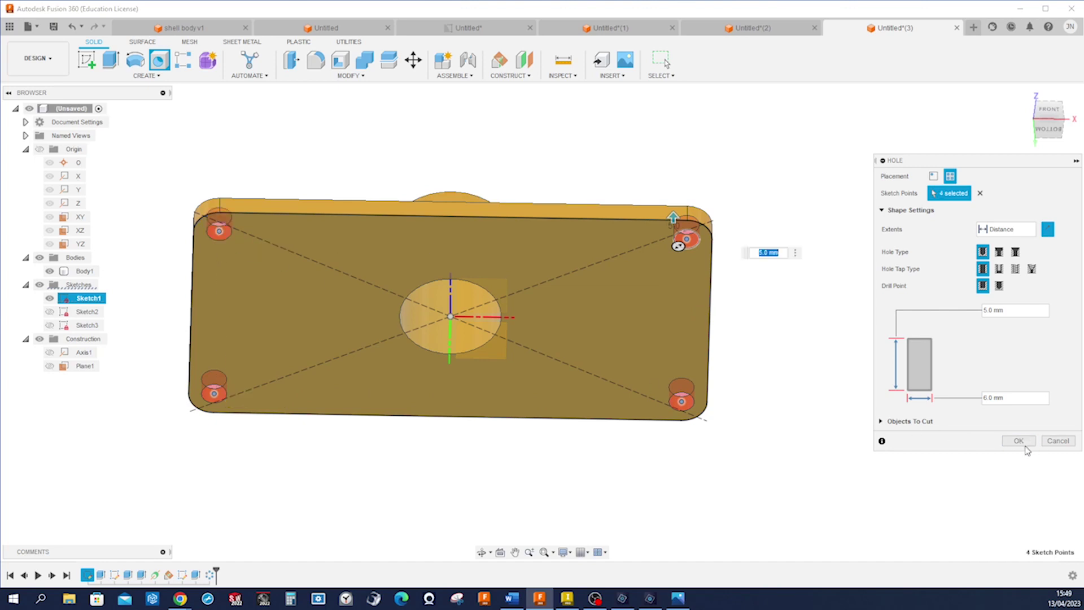
{"action": "left_click", "coordinate": [1018, 440]}
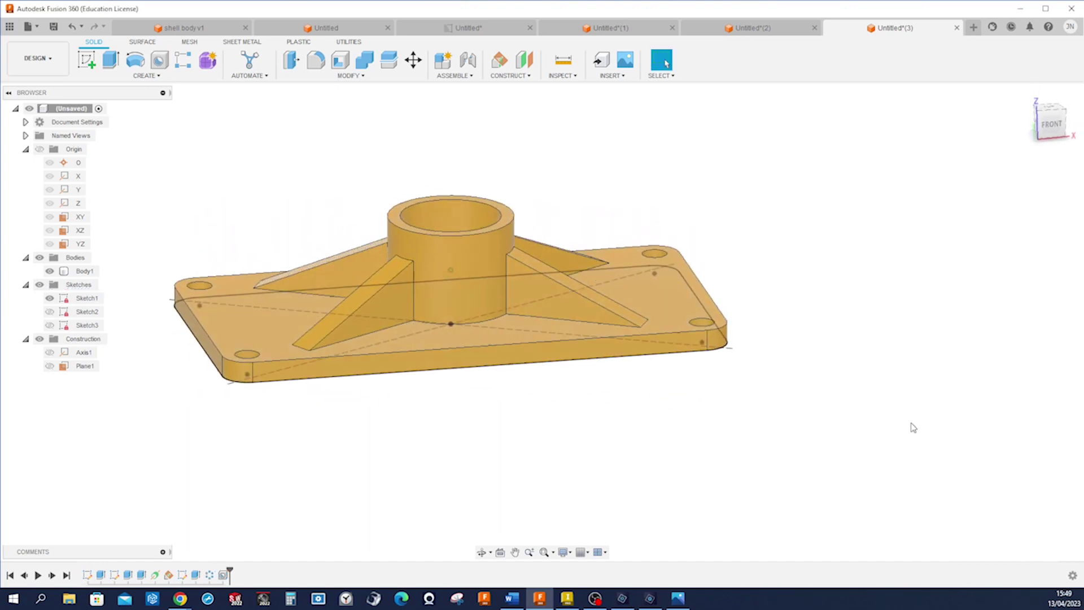